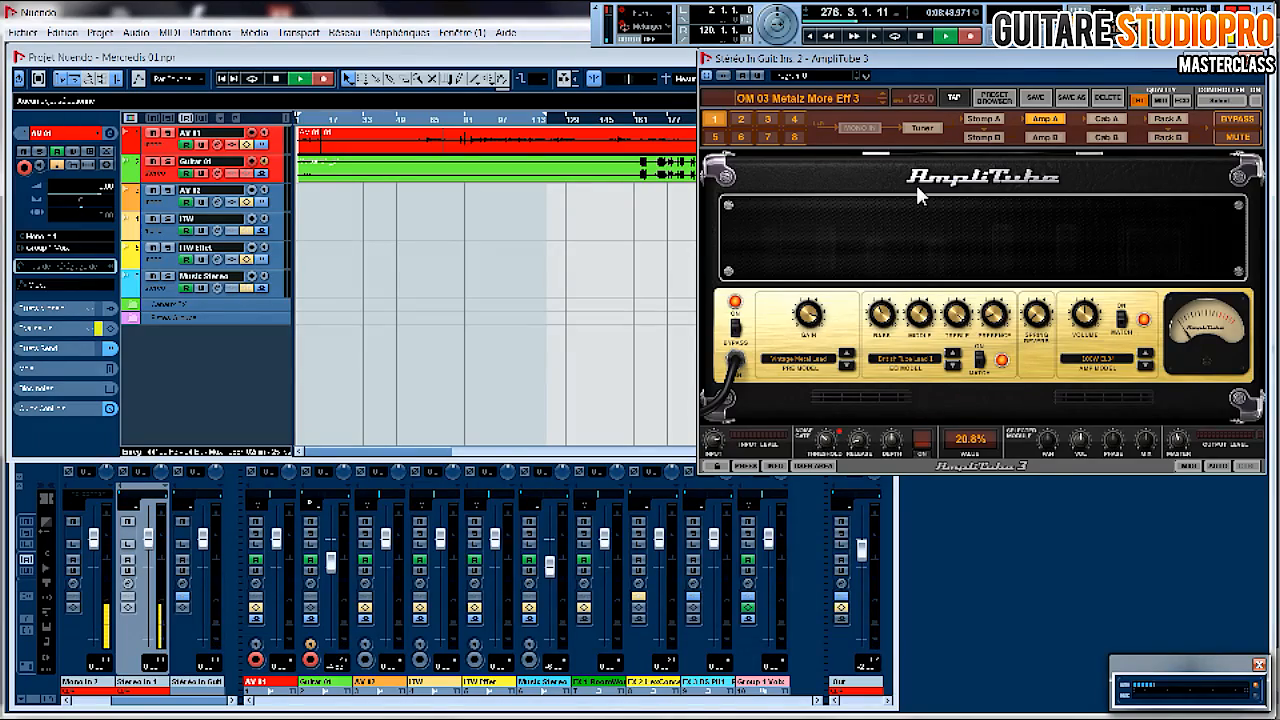
- Show the Stomp B pedals of the OM 03 Metalz More Eff 3 preset in AmpliTube
click(993, 137)
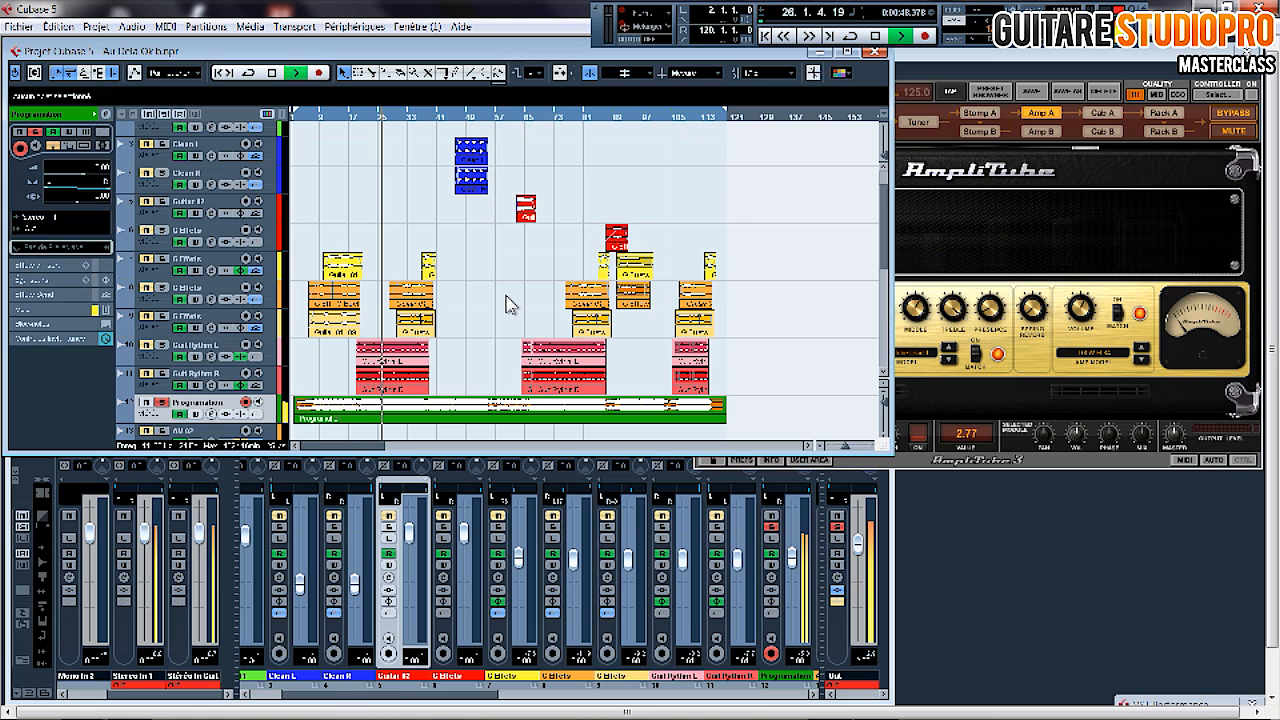
- Replay the soloed Programation track from bar 19 for a few bars
key(space)
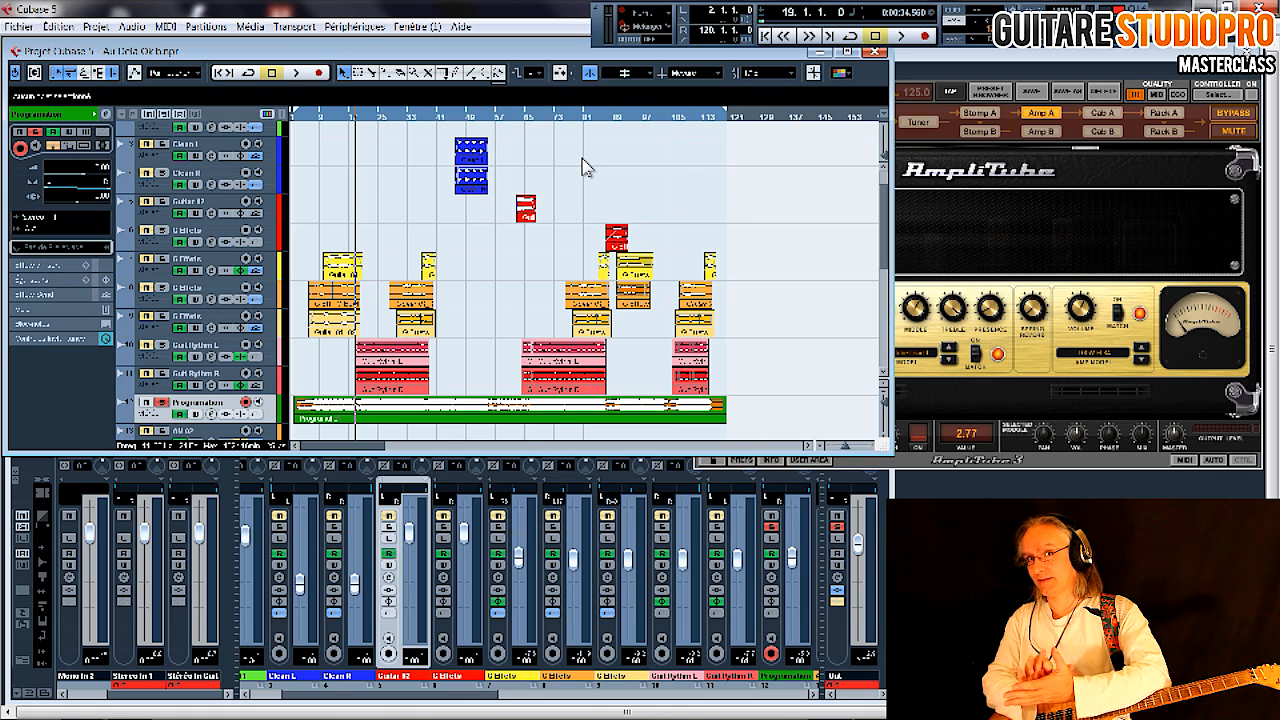
key(space)
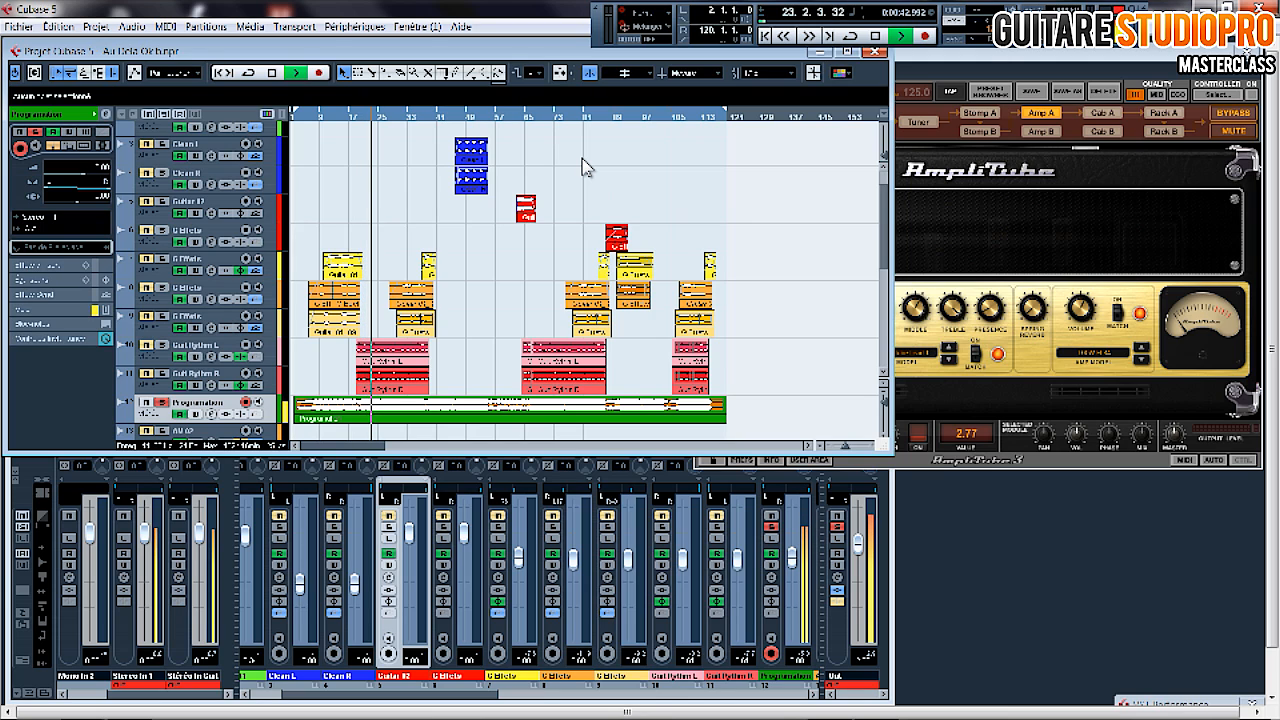
key(space)
- Solo Guit Rythm L and Guit Rythm R, take Programation out of solo, and play the two guitars from bar 19
click(161, 345)
click(162, 374)
click(162, 402)
key(space)
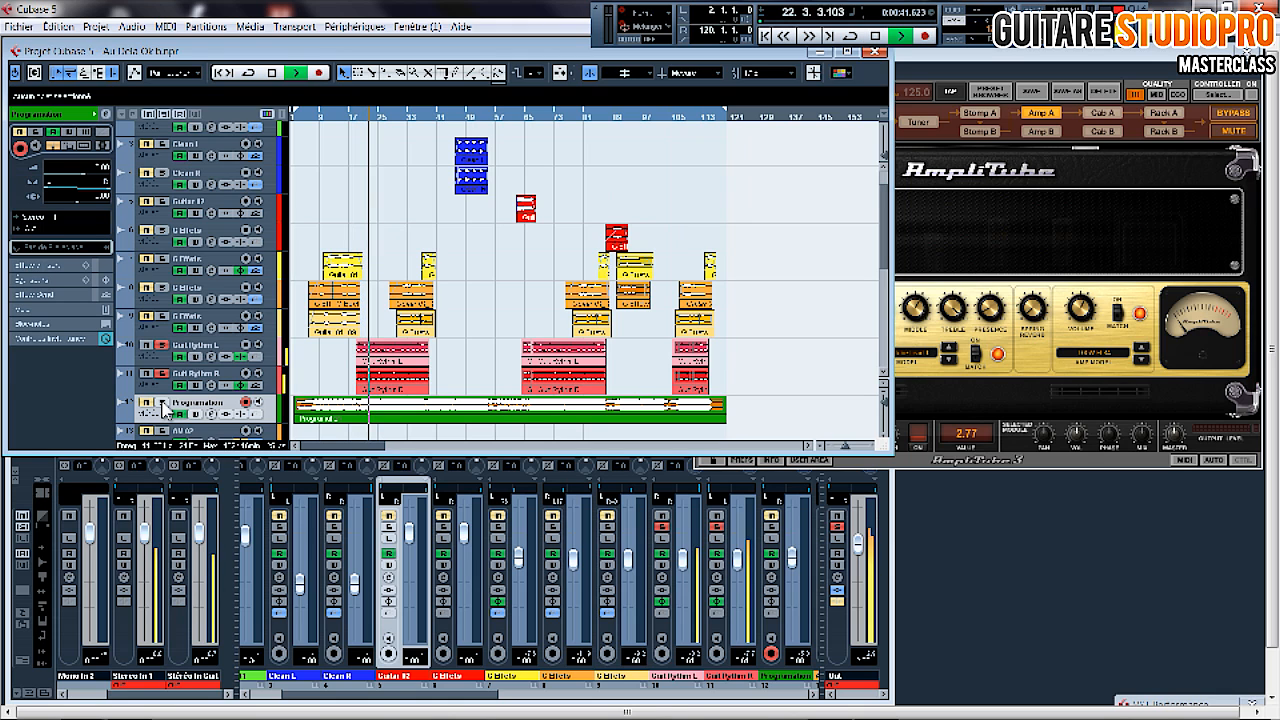
key(space)
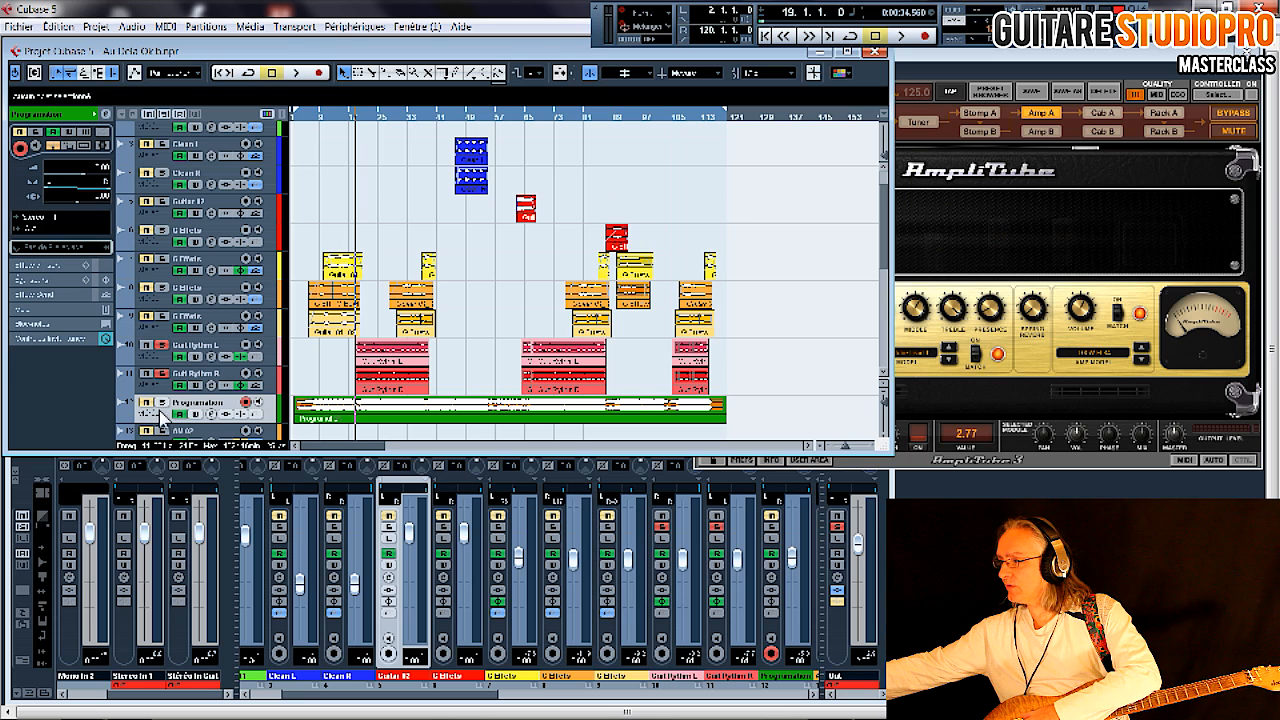
- Add Programation to the soloed tracks and play it with both rhythm guitars from bar 19
click(162, 403)
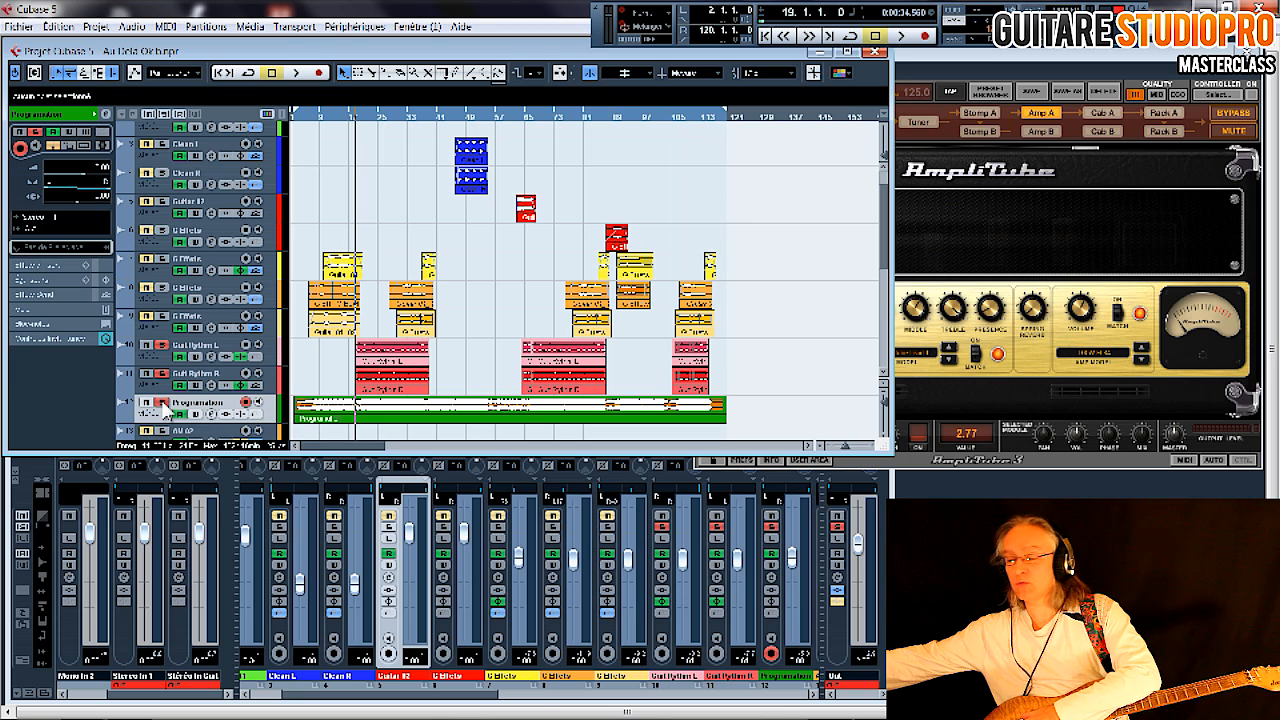
key(space)
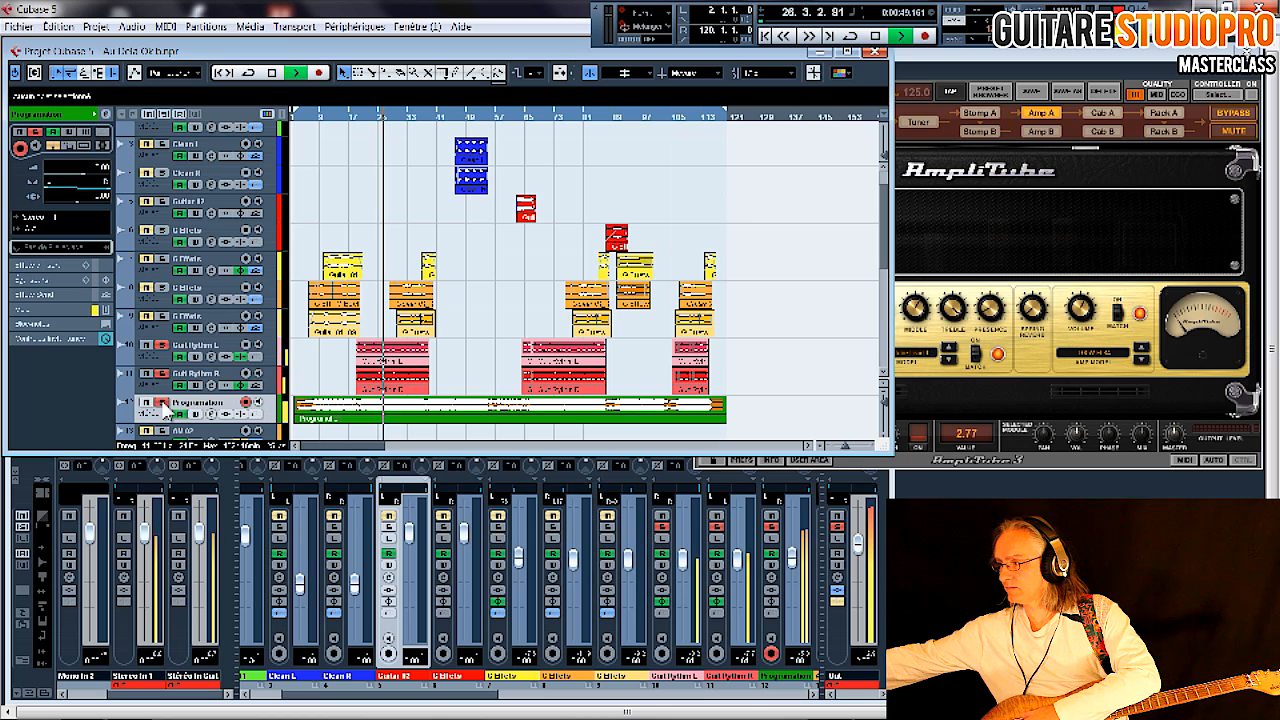
key(space)
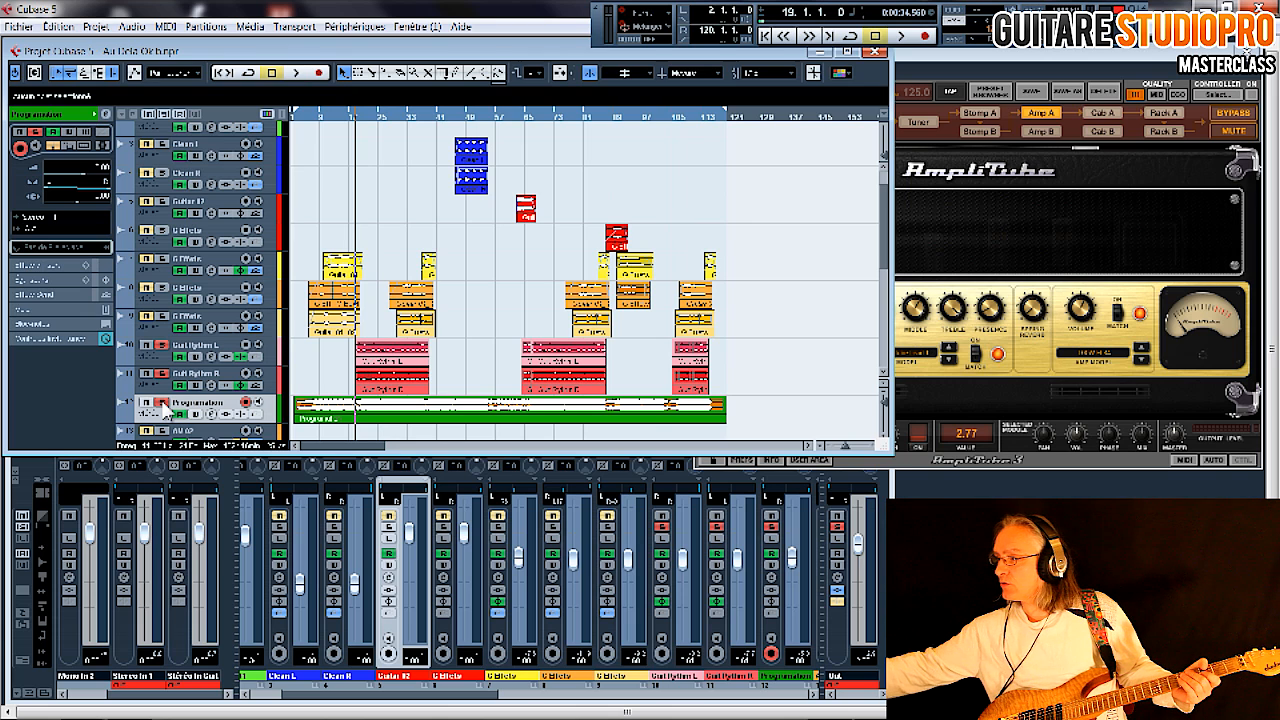
- Play the full mix from bar 6 with no track soloed
click(309, 116)
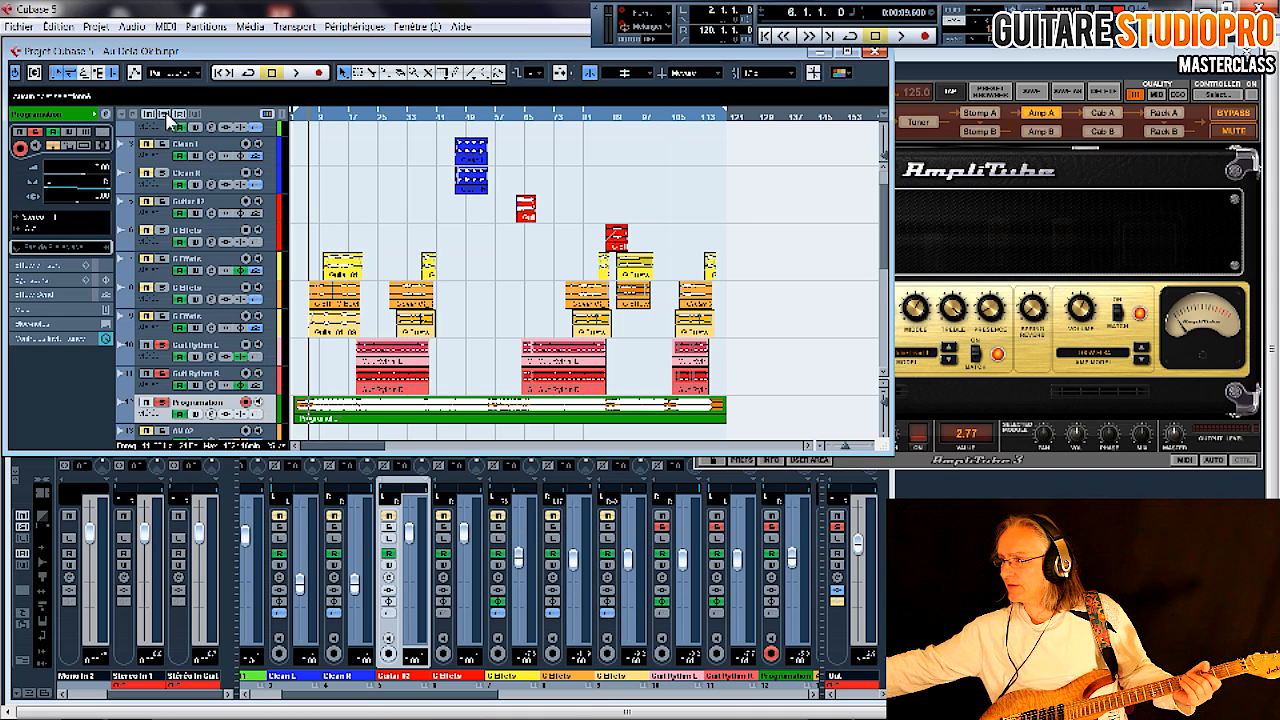
key(space)
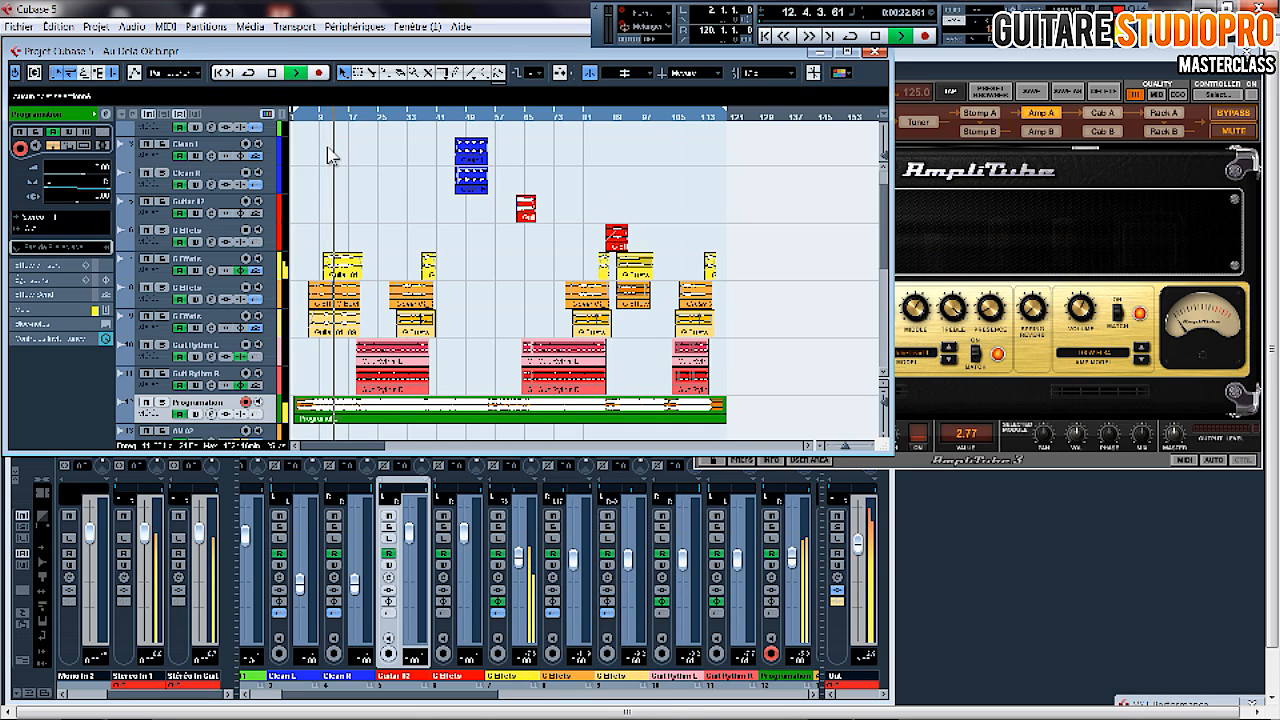
key(space)
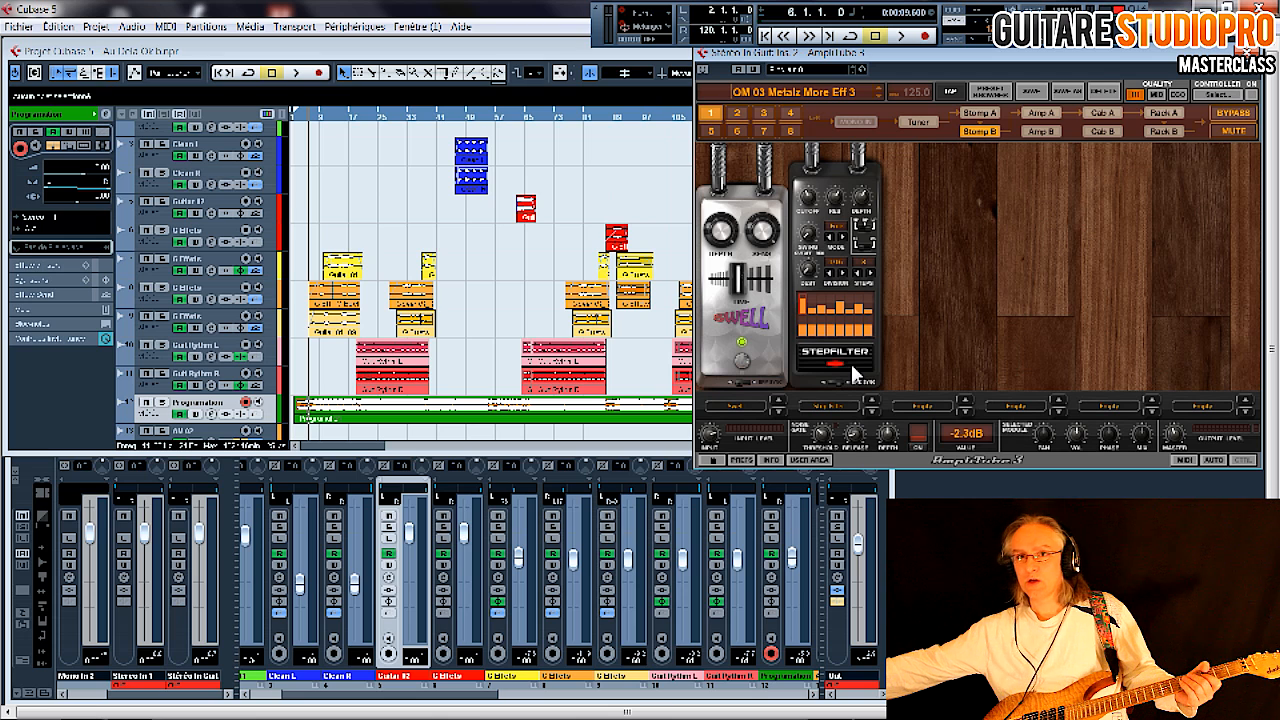
- Bypass the Stepfilter and Swell pedals in Stomp B and review the Amp A, Cab A, Cab B, Rack A and Rack B modules
click(837, 367)
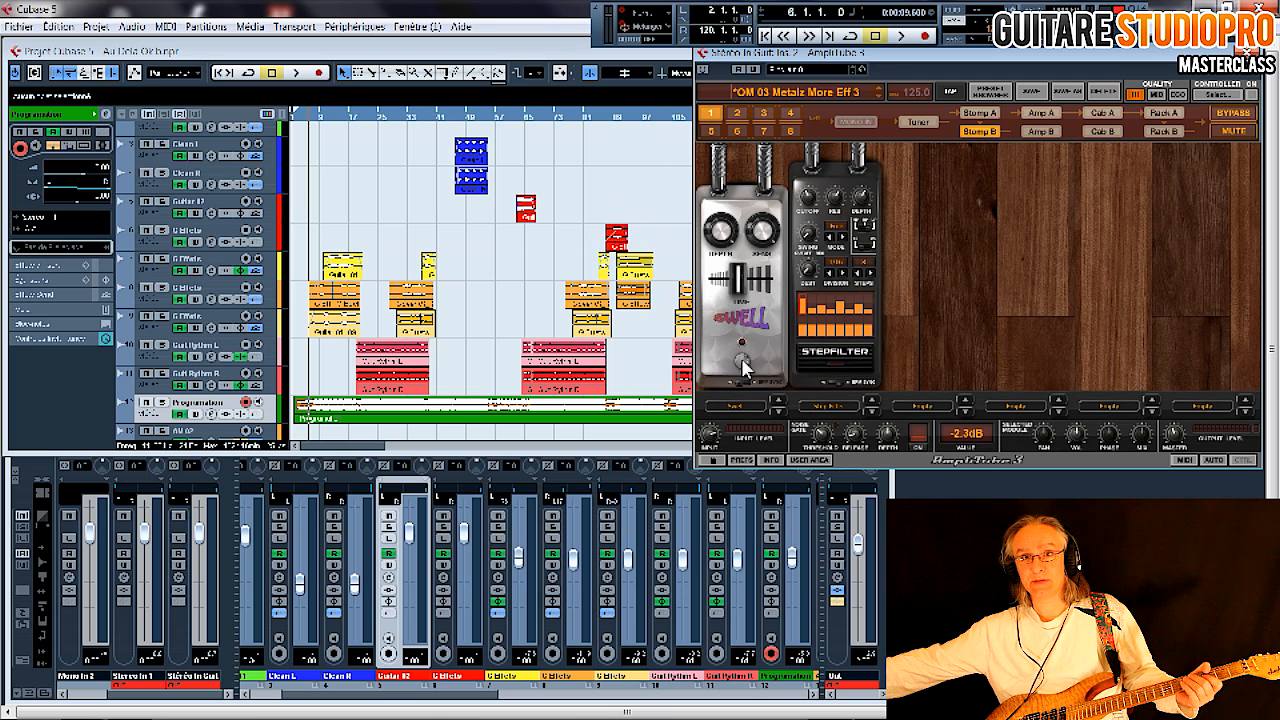
click(1041, 115)
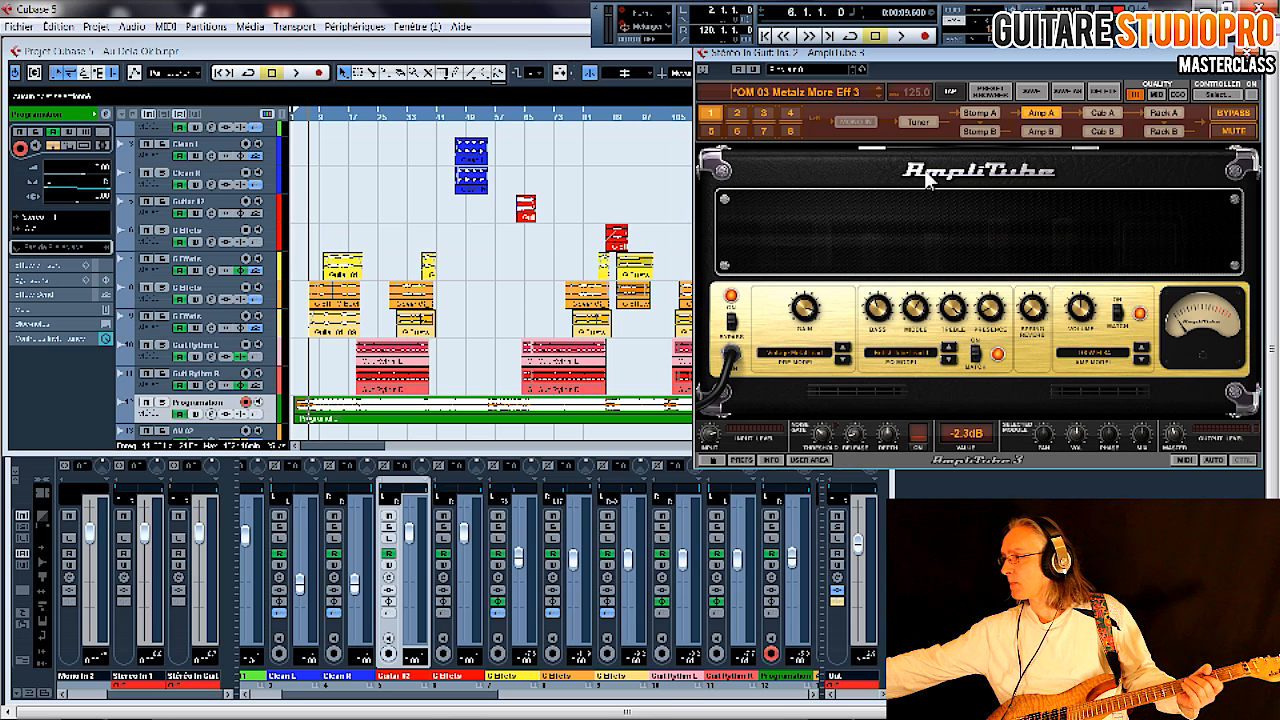
click(1102, 113)
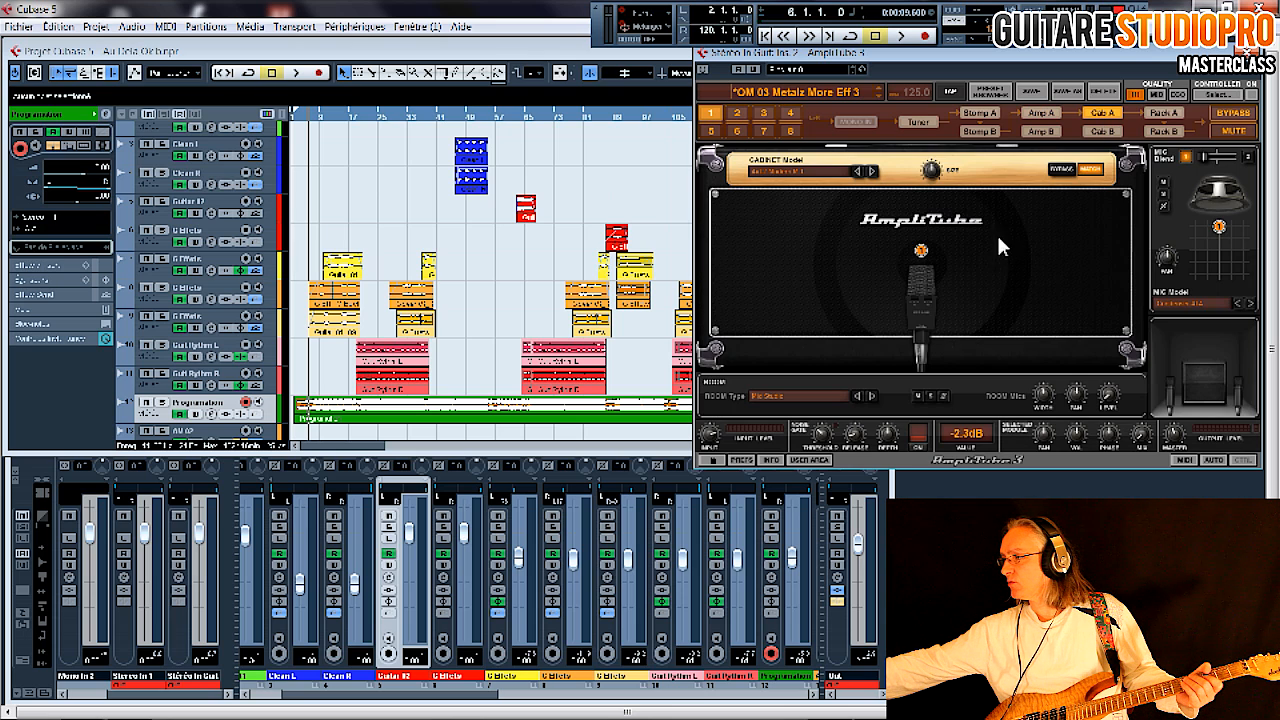
click(1110, 131)
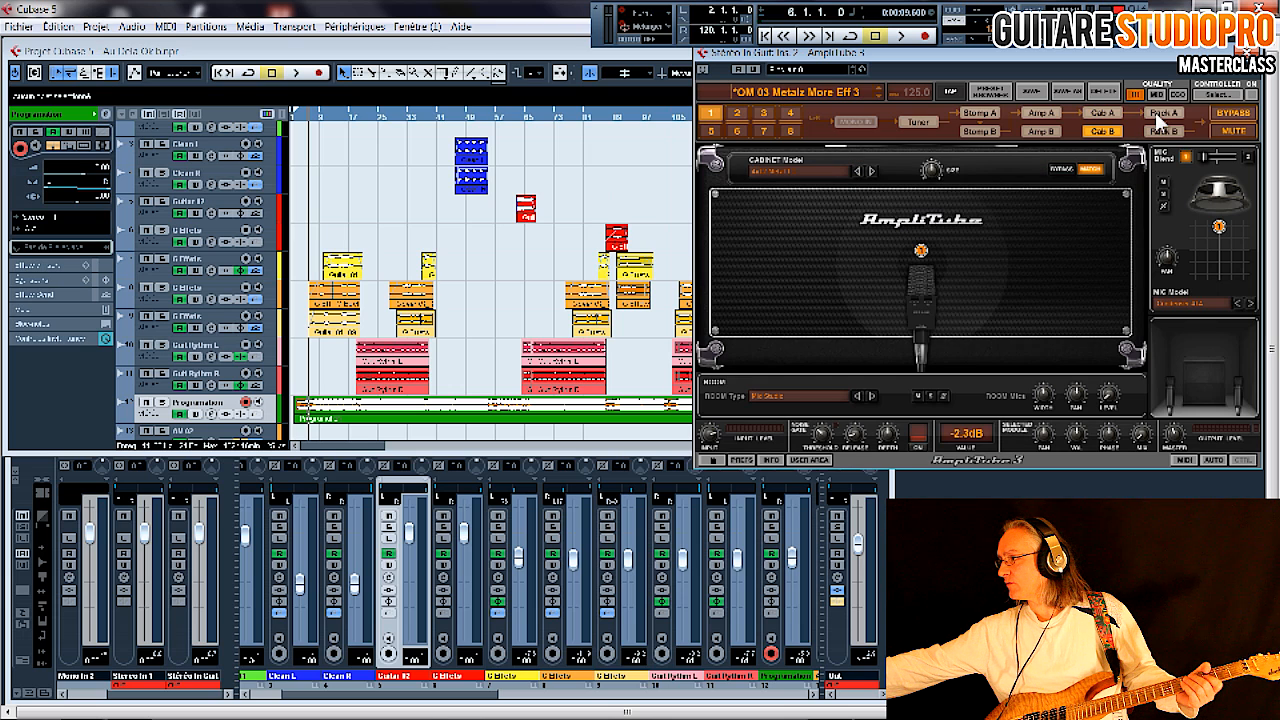
click(1158, 114)
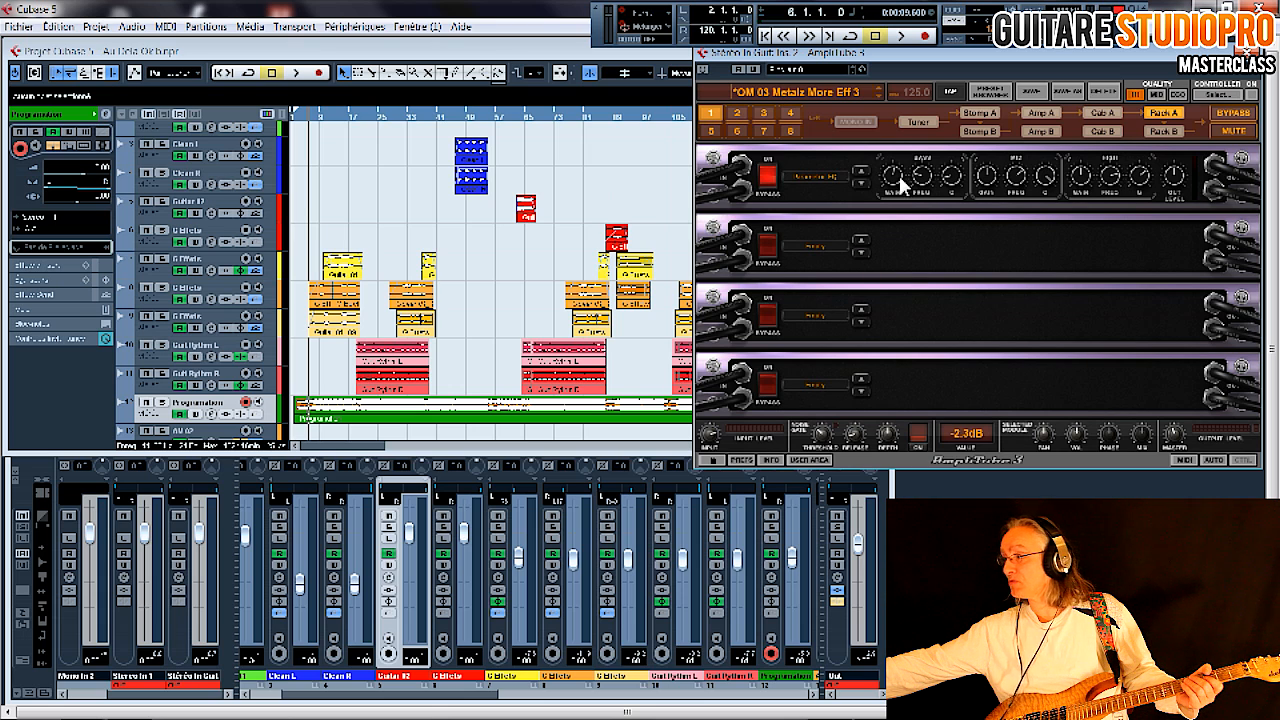
click(1152, 131)
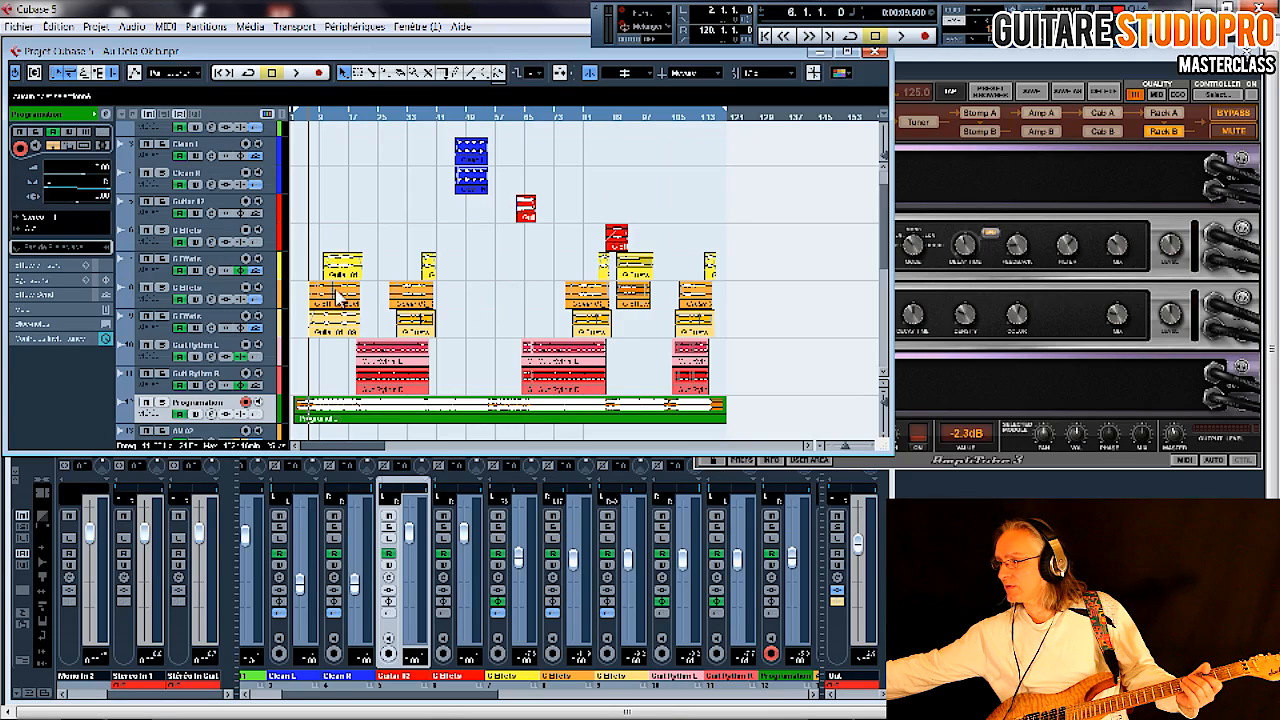
- Solo the G Effets tracks 8 and 9 and play them together from bar 6
click(209, 287)
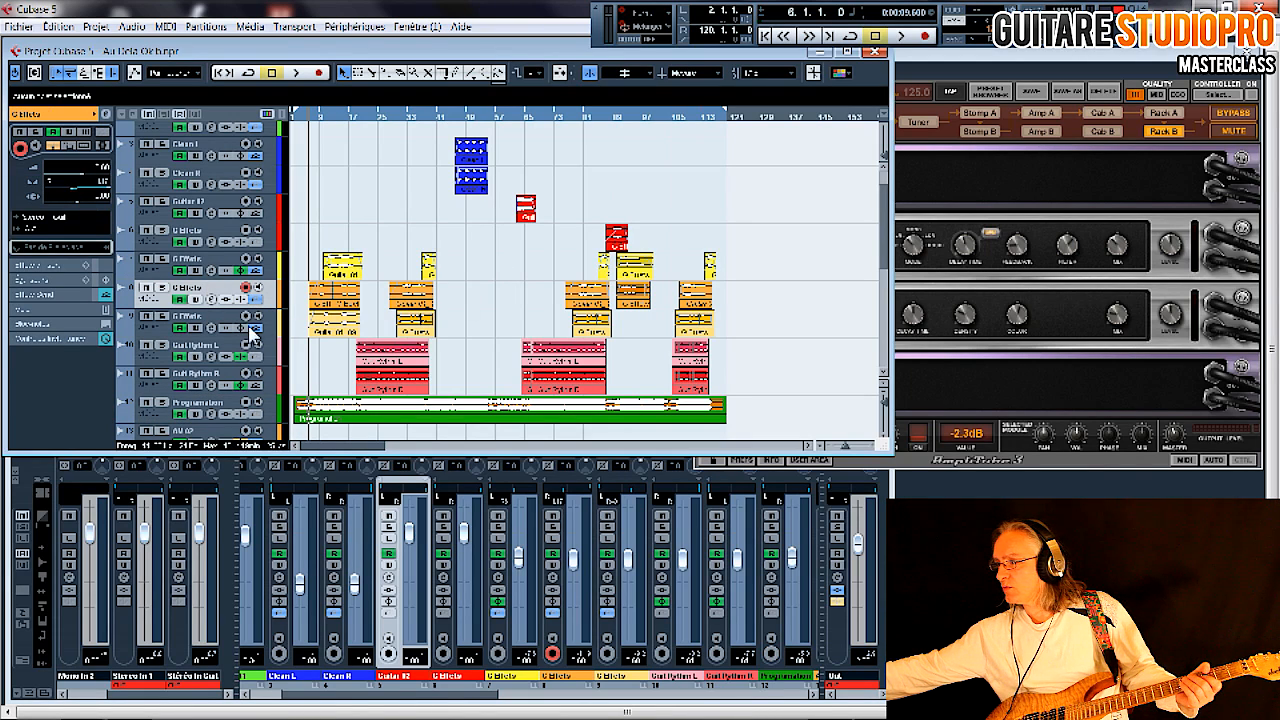
click(216, 318)
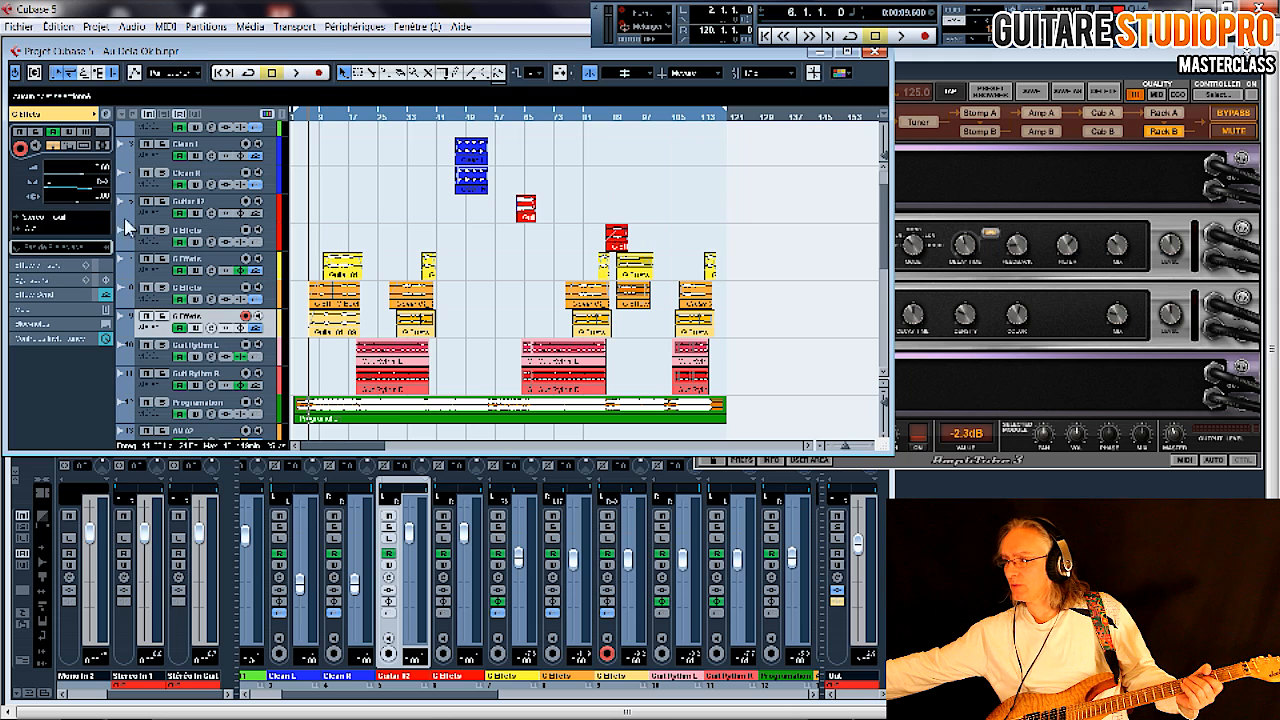
click(225, 265)
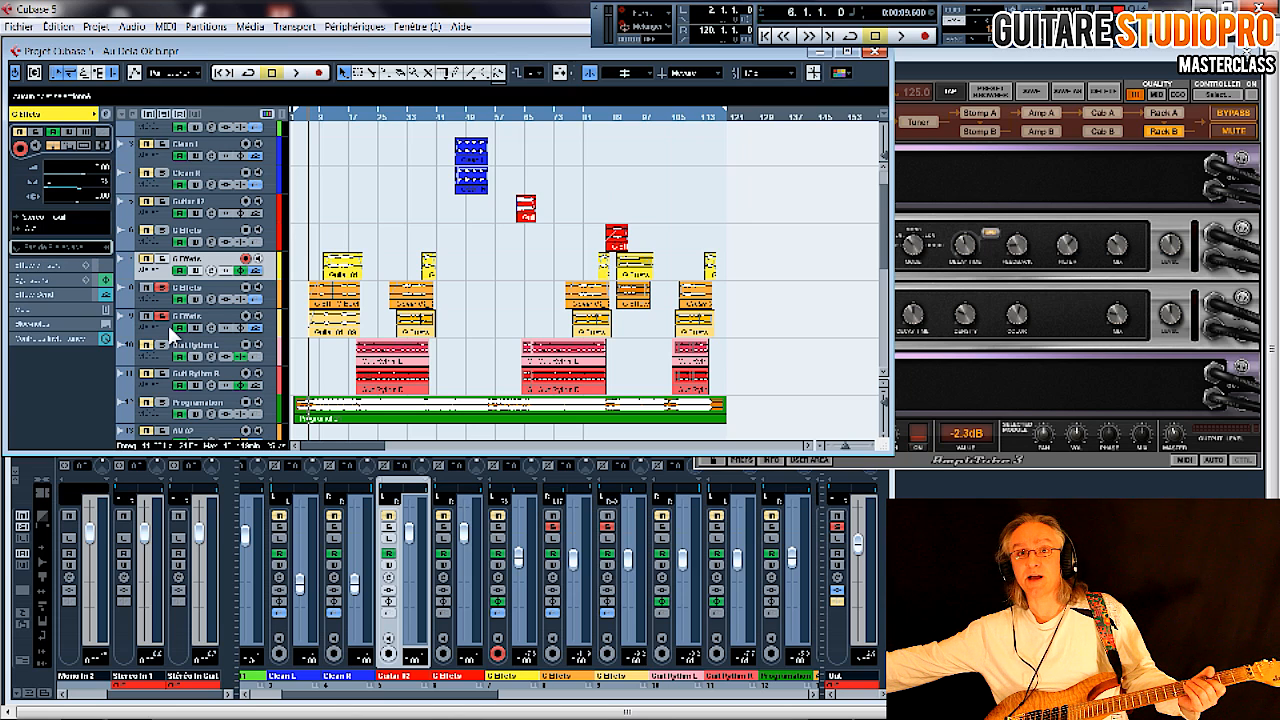
key(space)
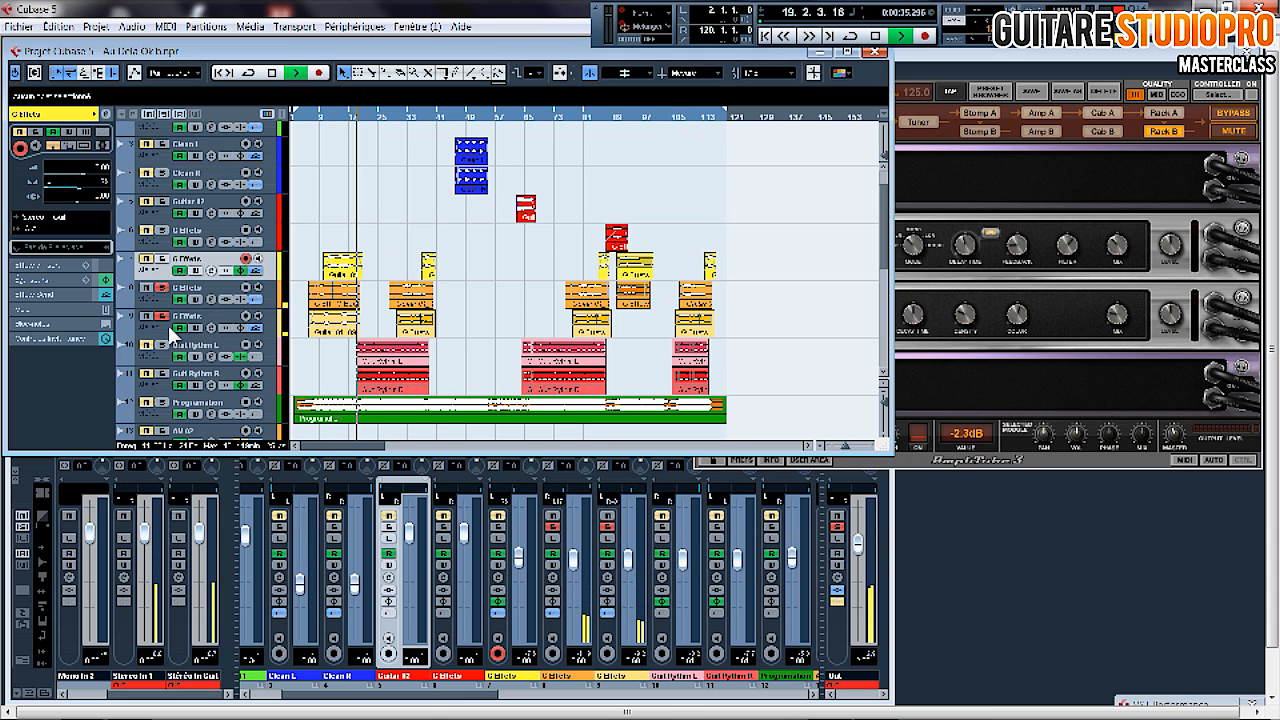
key(space)
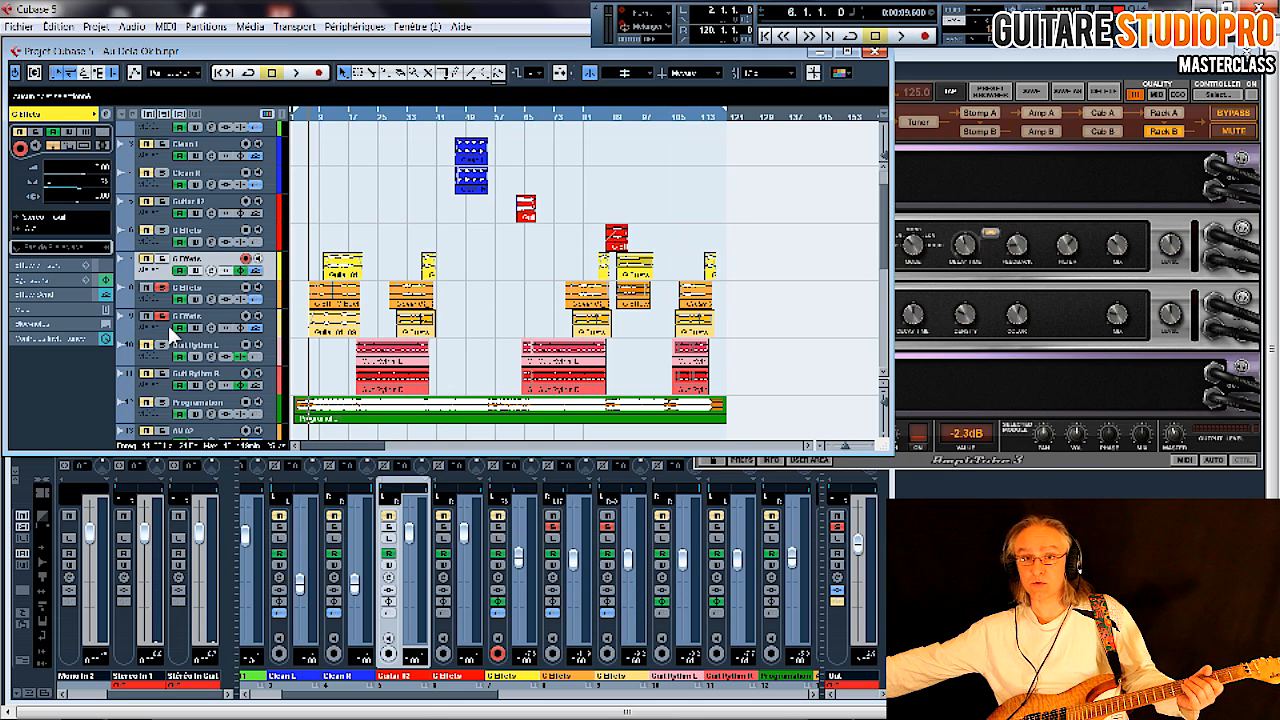
- Solo only the yellow G Effets track 7 and play its first clip from bar 11
click(161, 259)
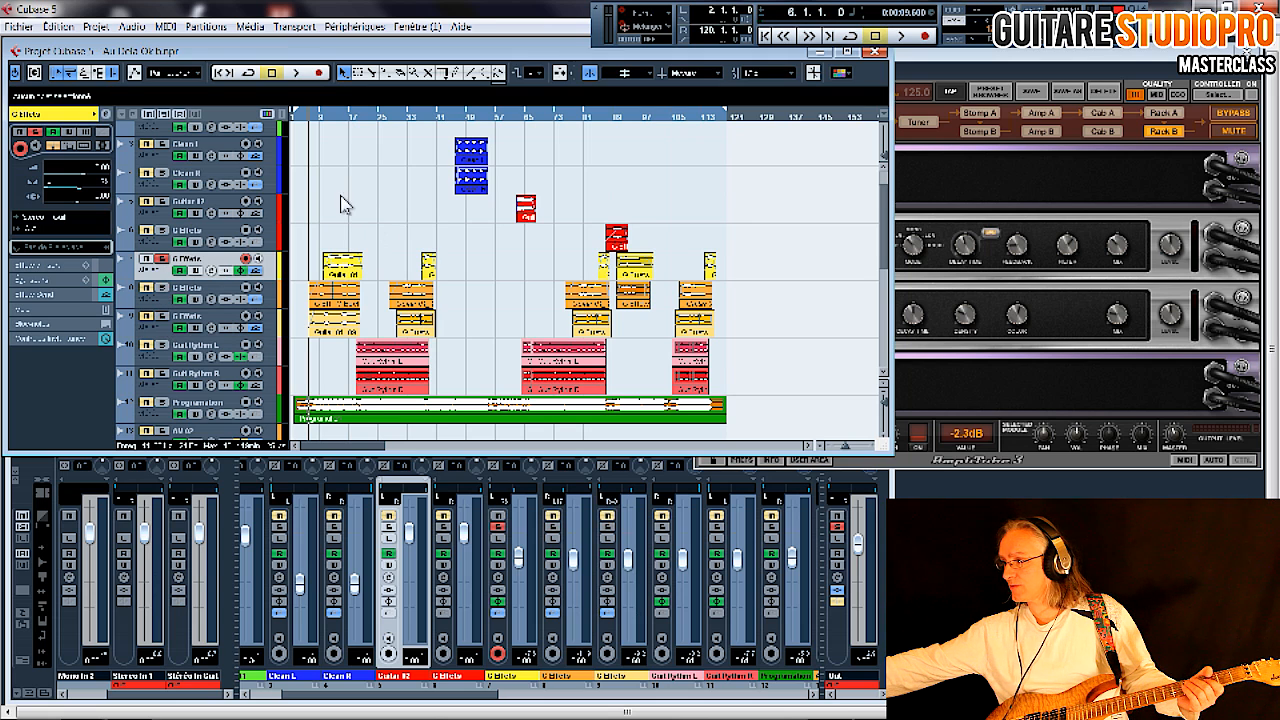
click(326, 118)
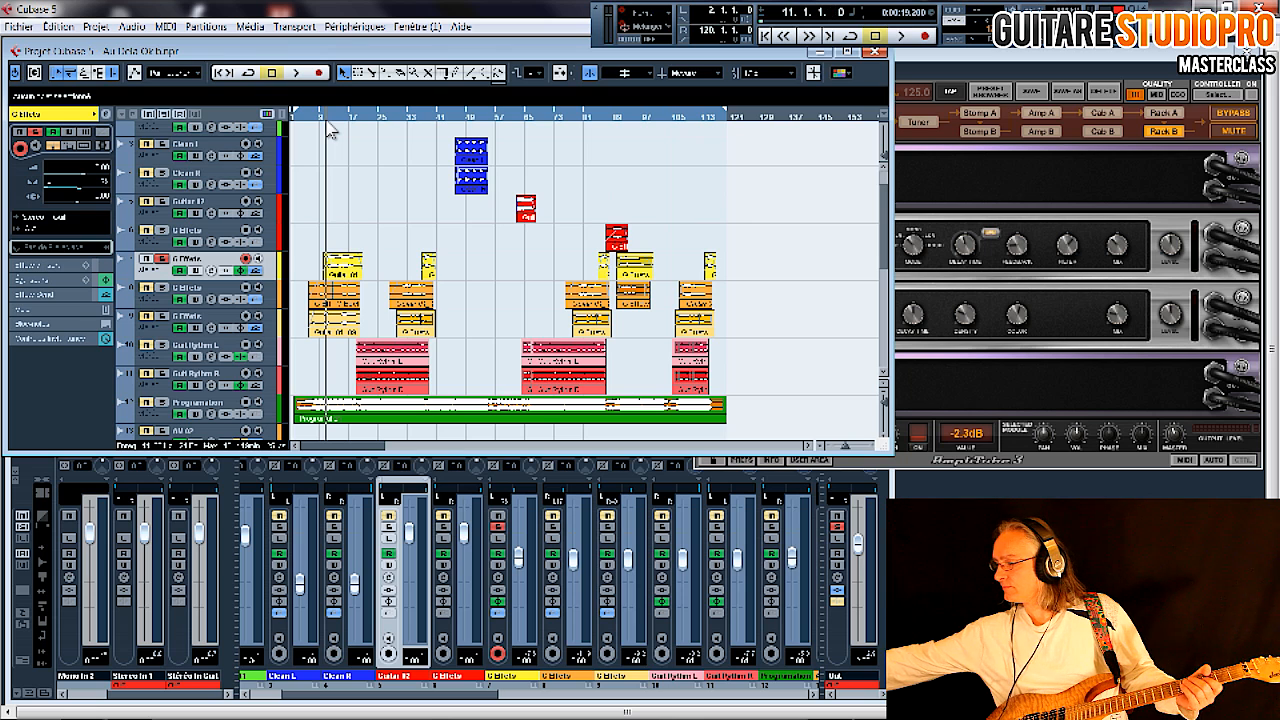
key(space)
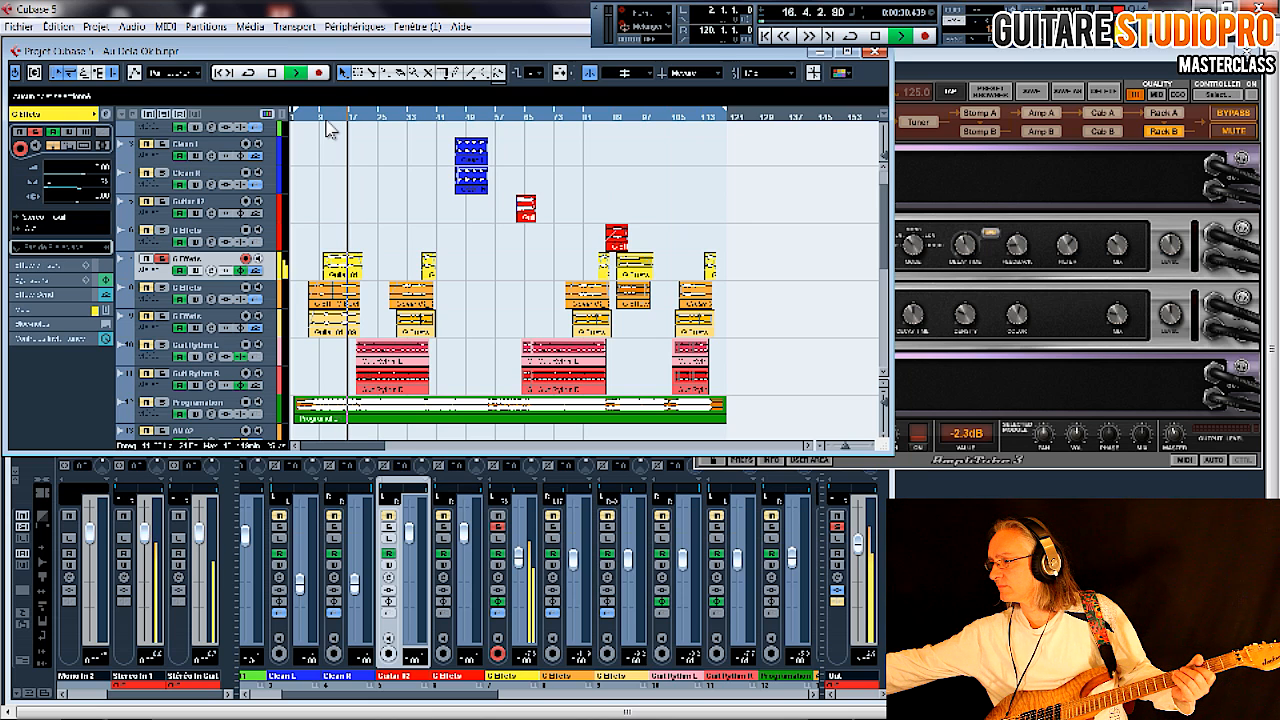
key(space)
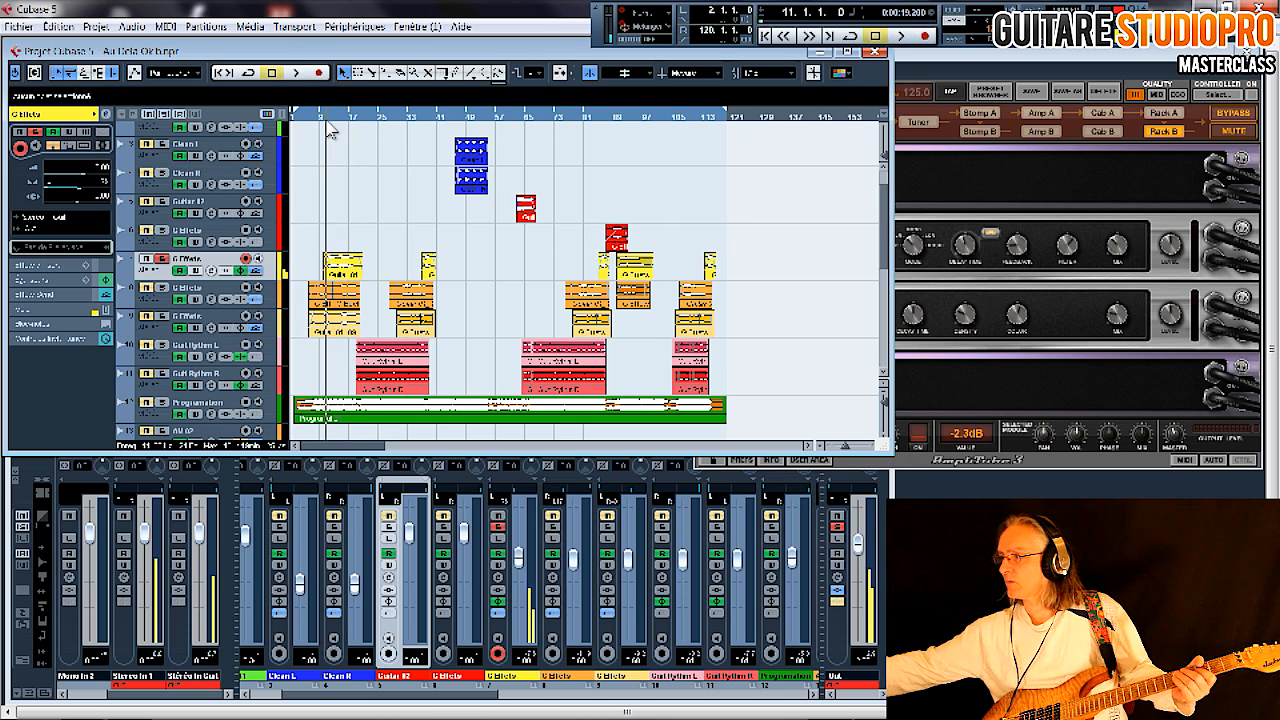
mouse_move(400, 717)
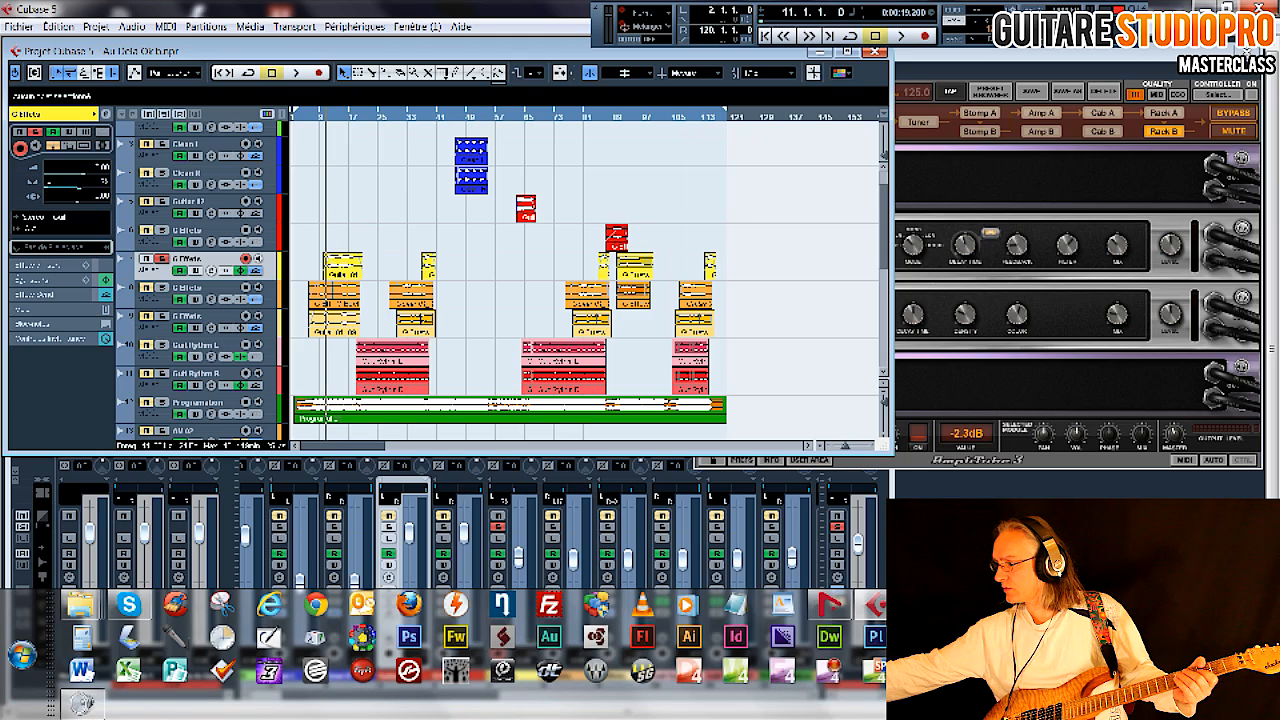
click(839, 608)
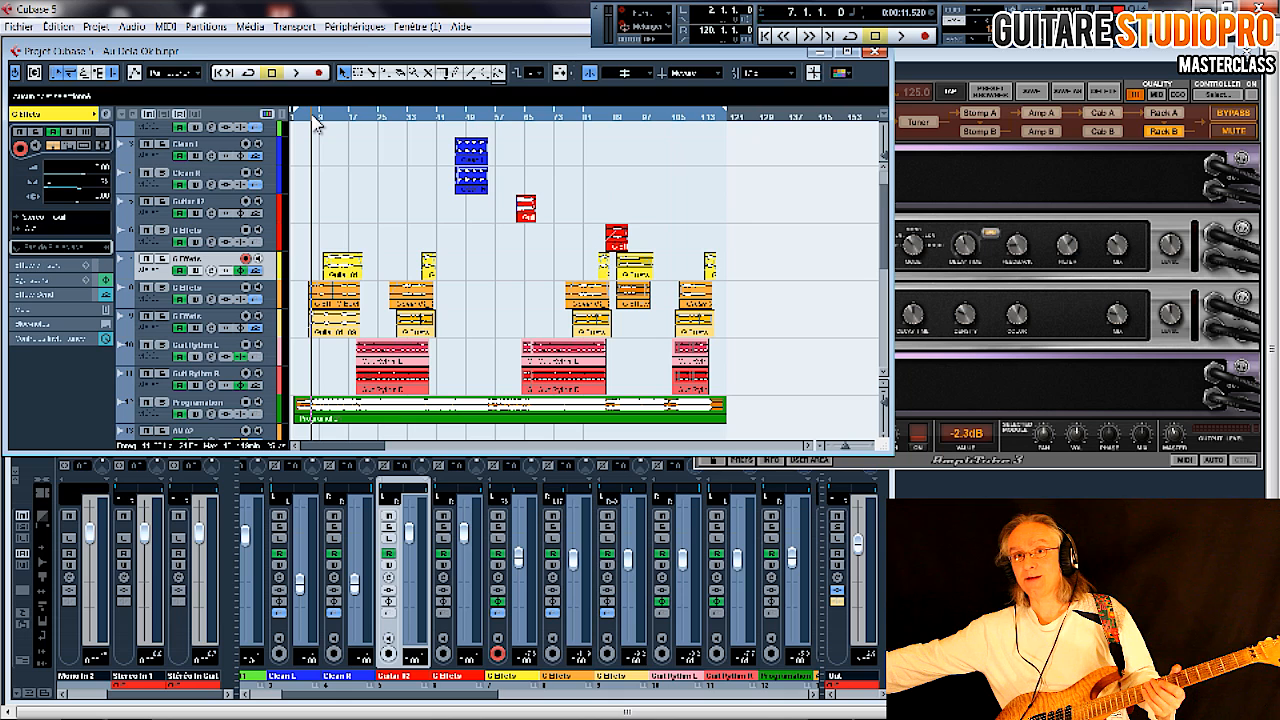
- Play the full mix from bar 7 through the first rhythm section to about bar 40
key(space)
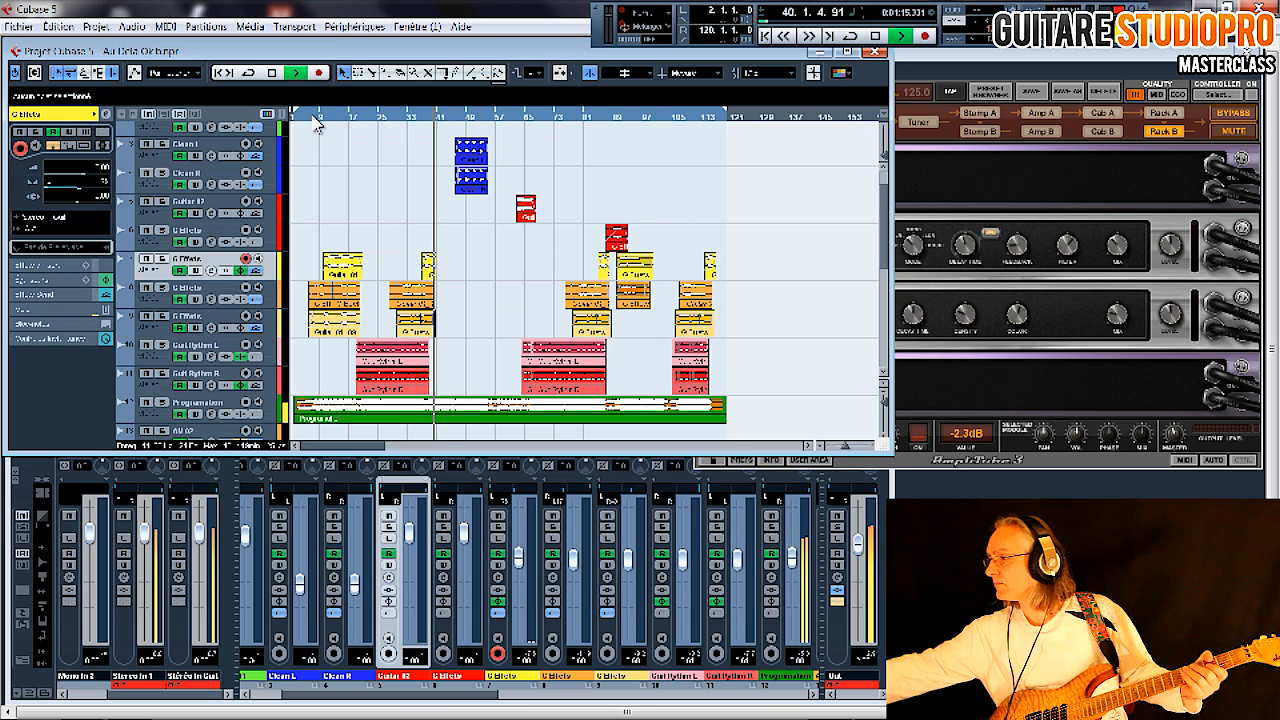
key(space)
- Solo the G Effets track 7, play its short second clip, and return the playback position to that clip's start
key(s)
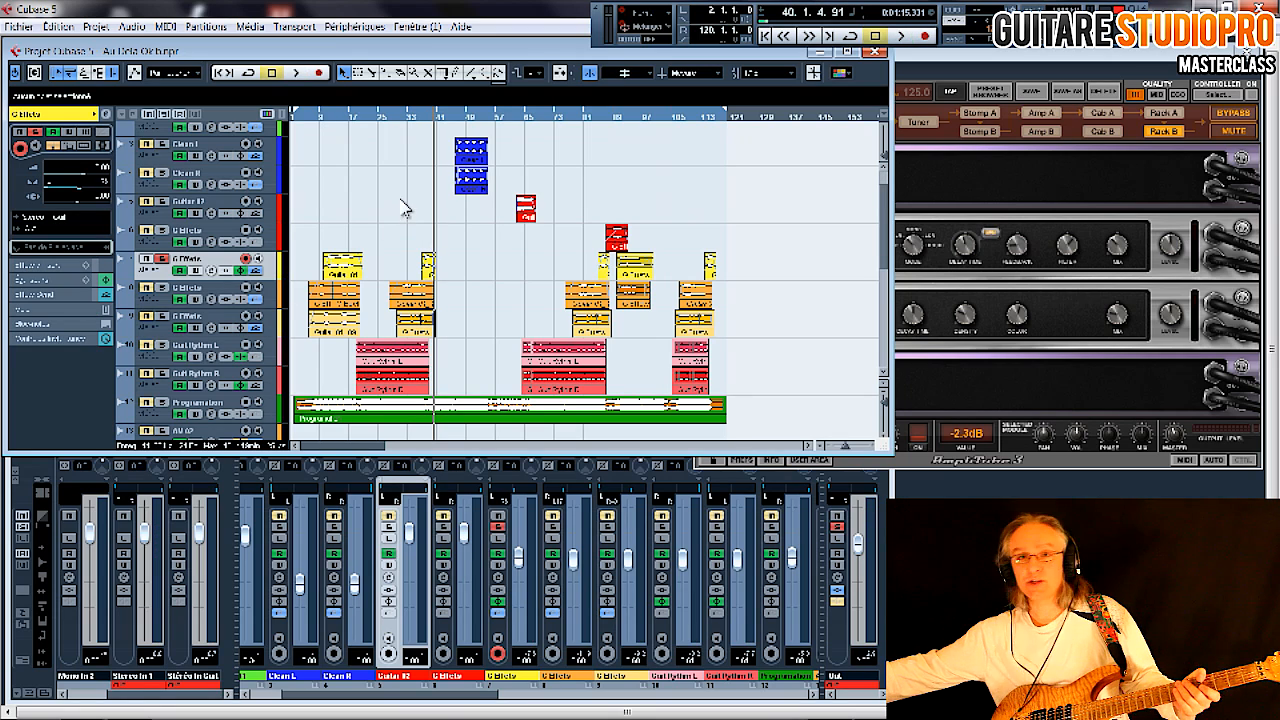
click(420, 119)
key(space)
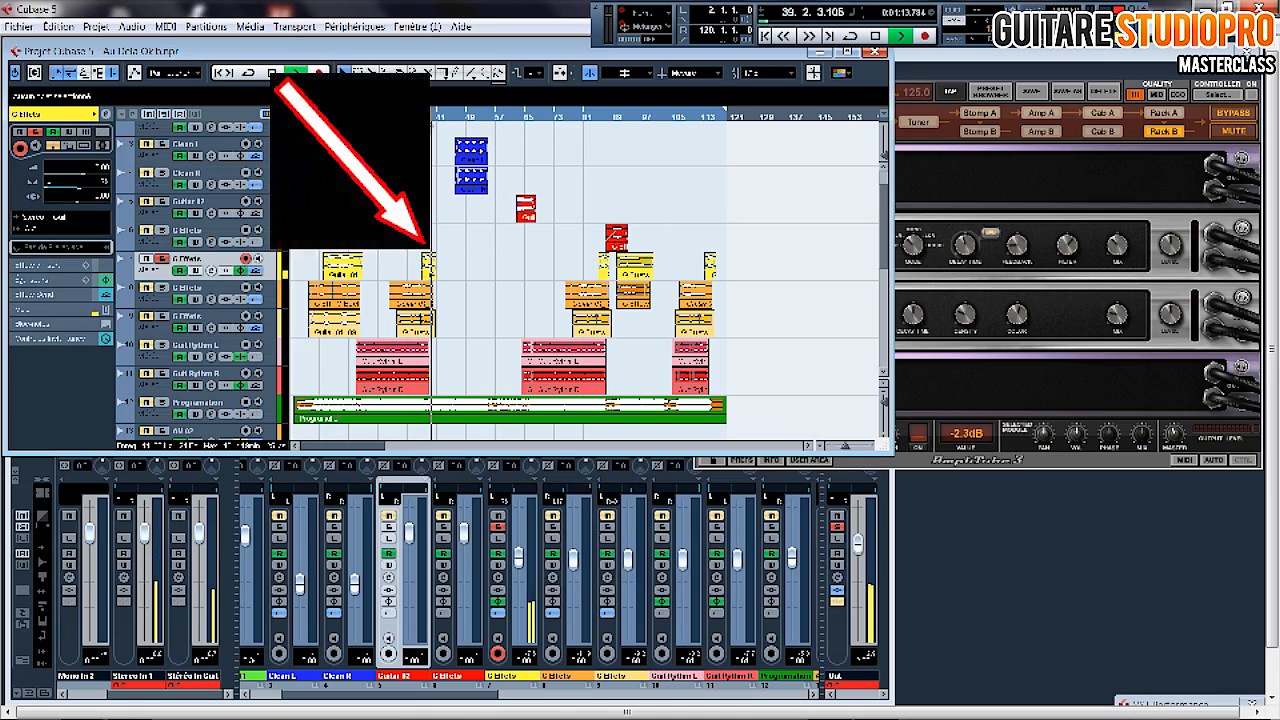
key(space)
click(422, 117)
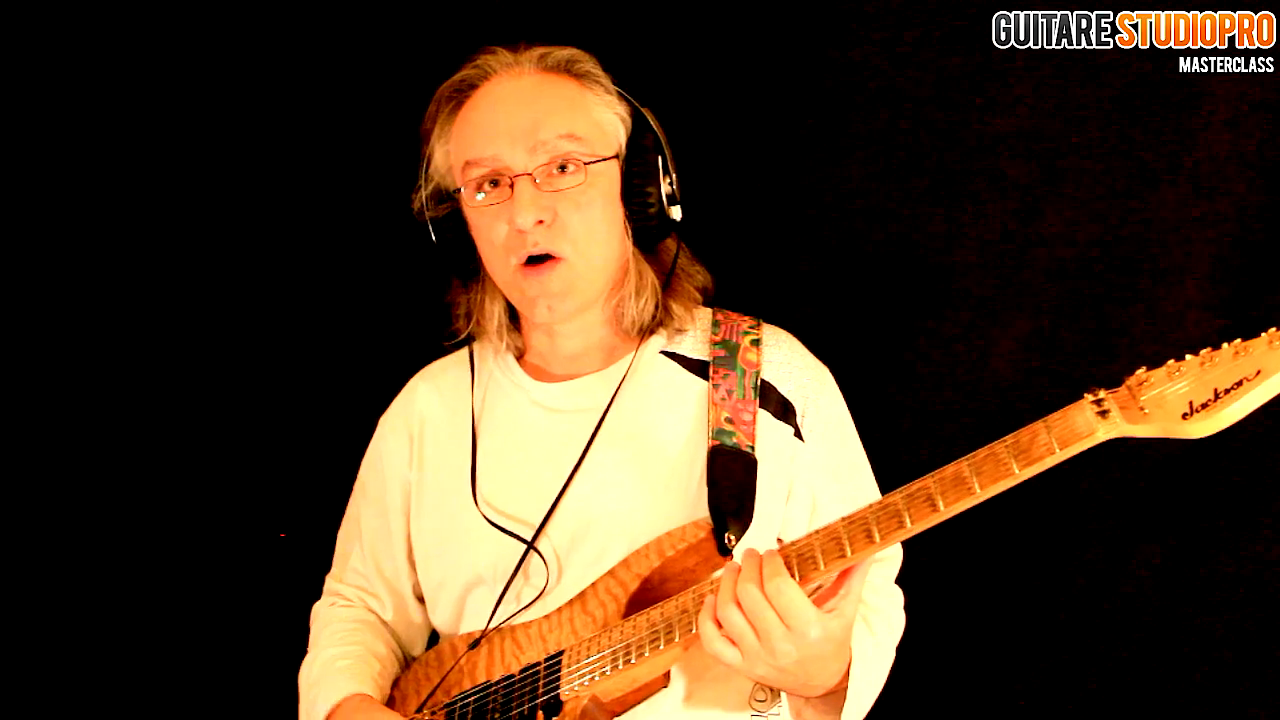
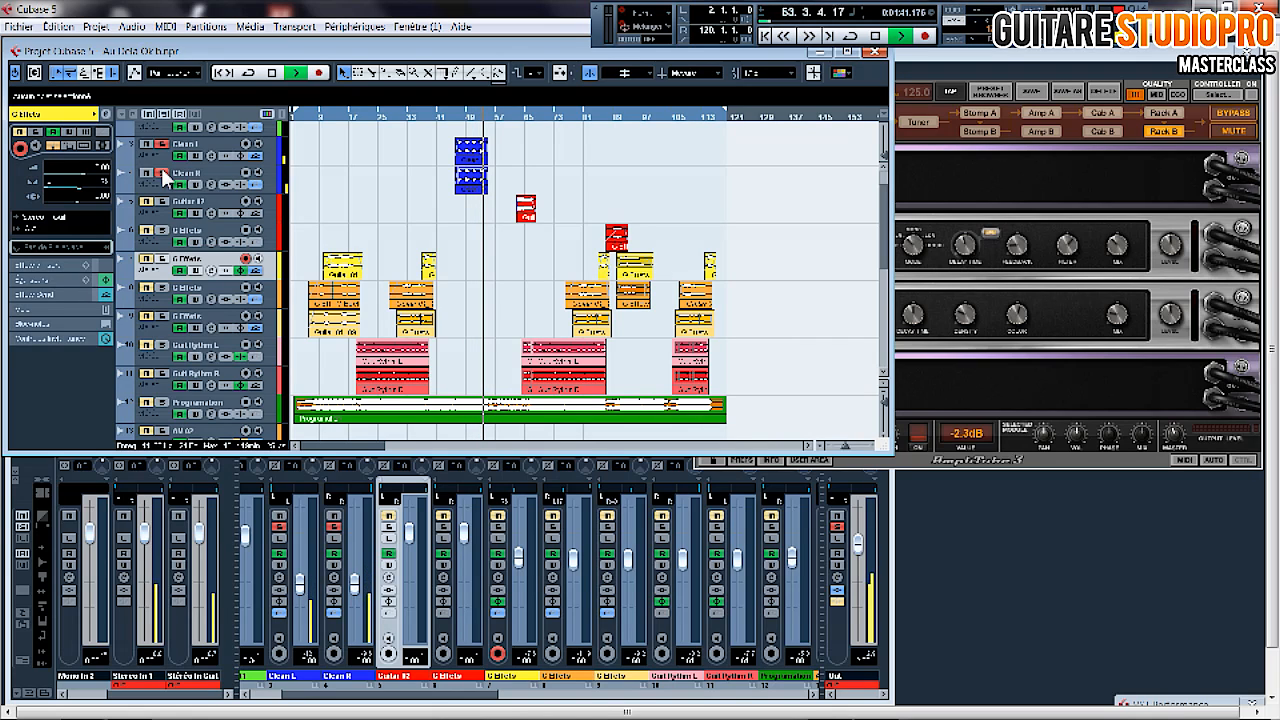
- Stop playback and open the channel settings of Guit Rythm L to examine its equalizer
key(space)
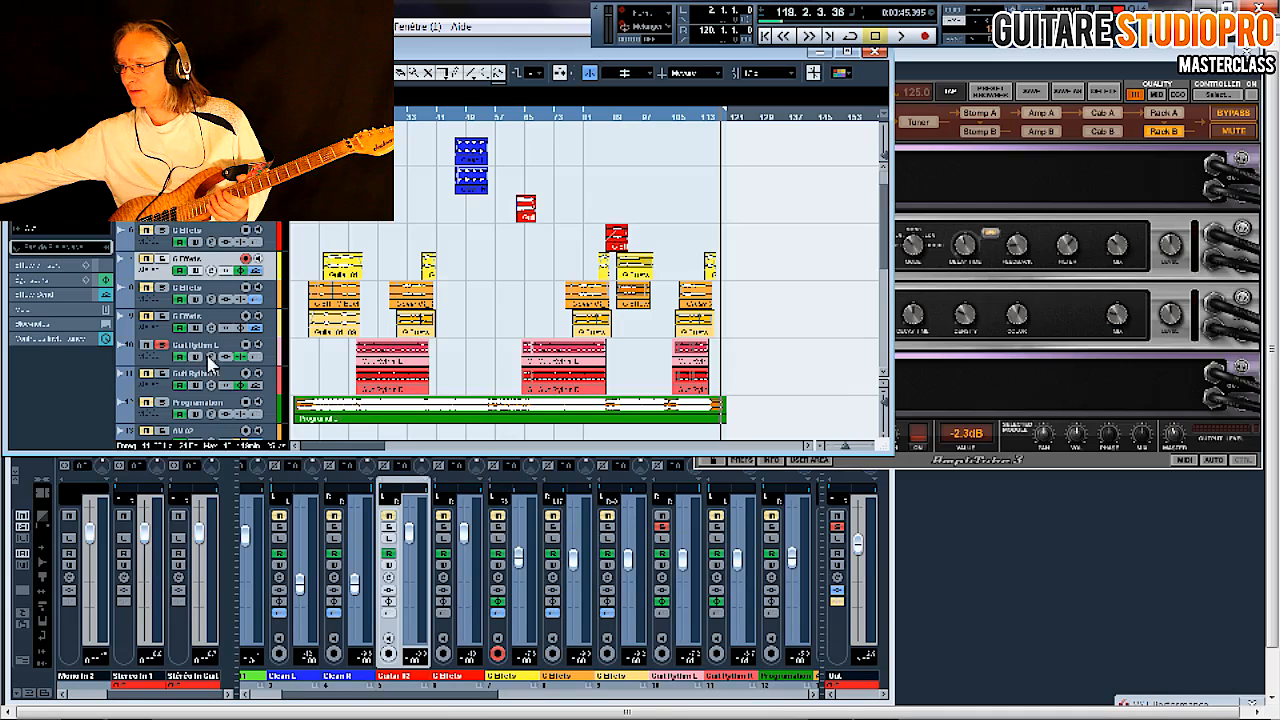
click(210, 360)
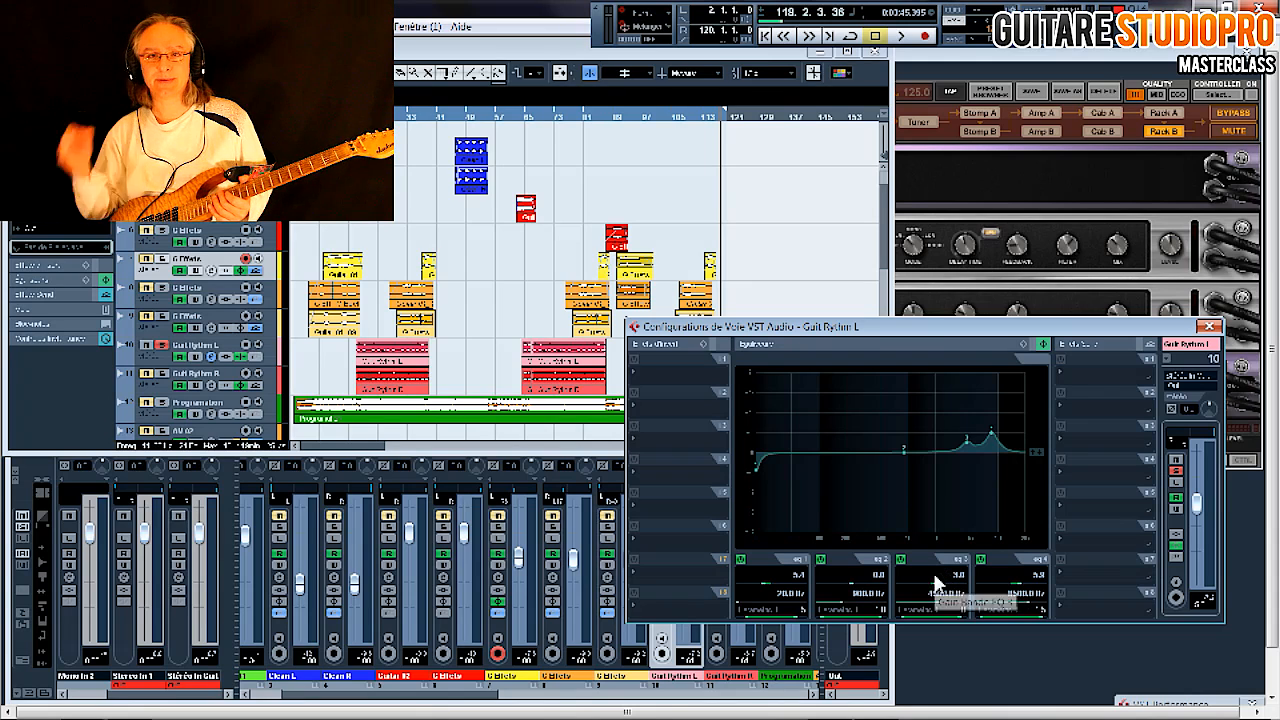
- Select the Clean L clip and open the Clean L channel settings to examine its equalizer and send effects
click(491, 258)
click(472, 151)
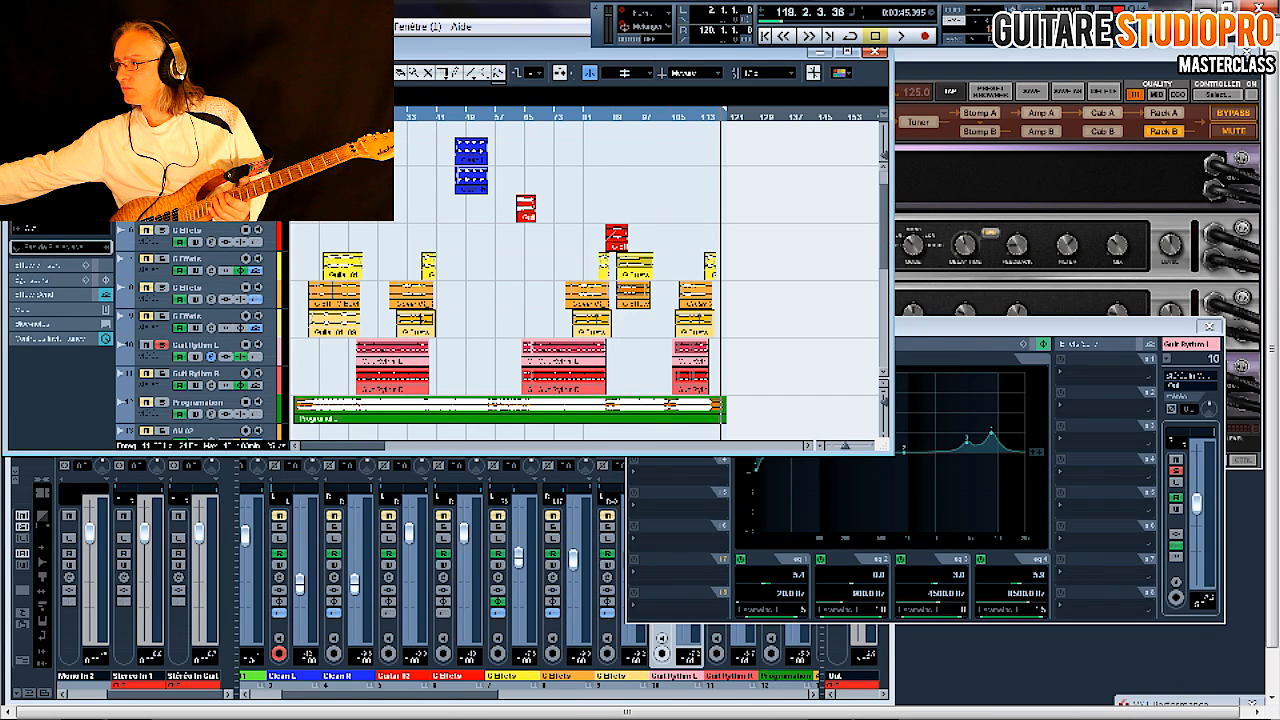
click(279, 578)
click(1010, 342)
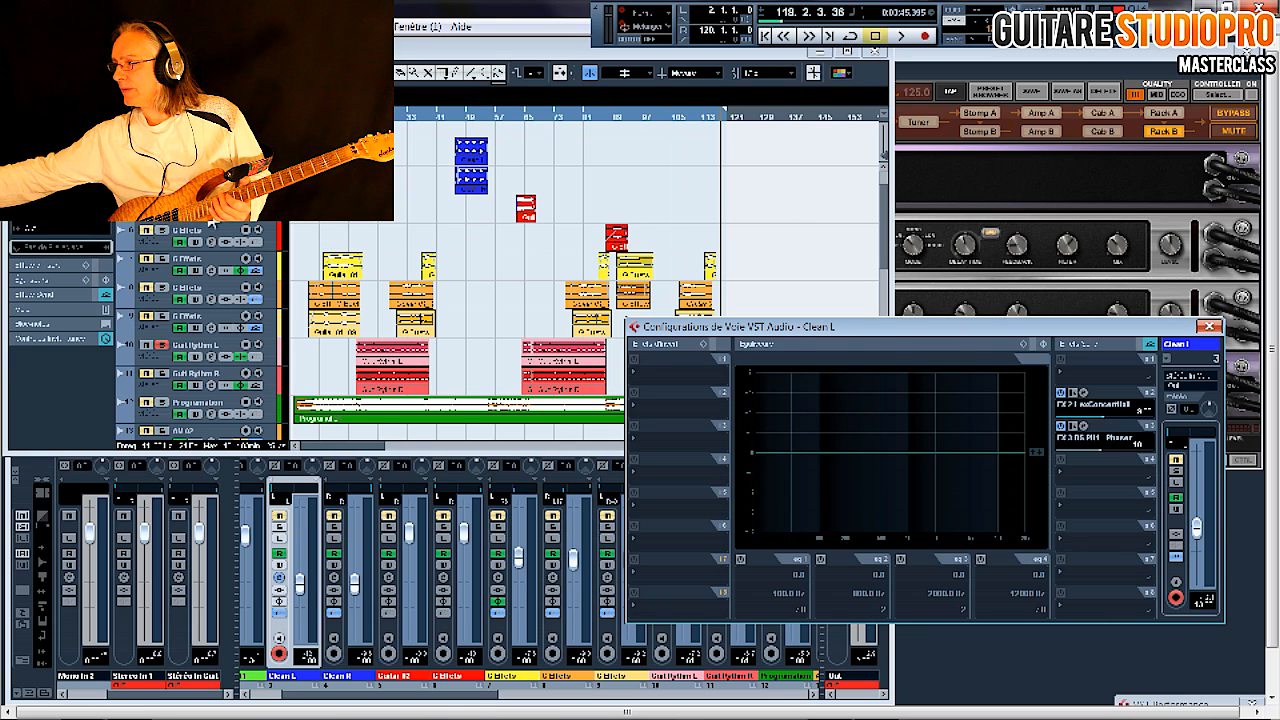
- Solo the G Effets track 7 and open its channel settings to examine the equalizer and send effects
click(215, 270)
click(163, 258)
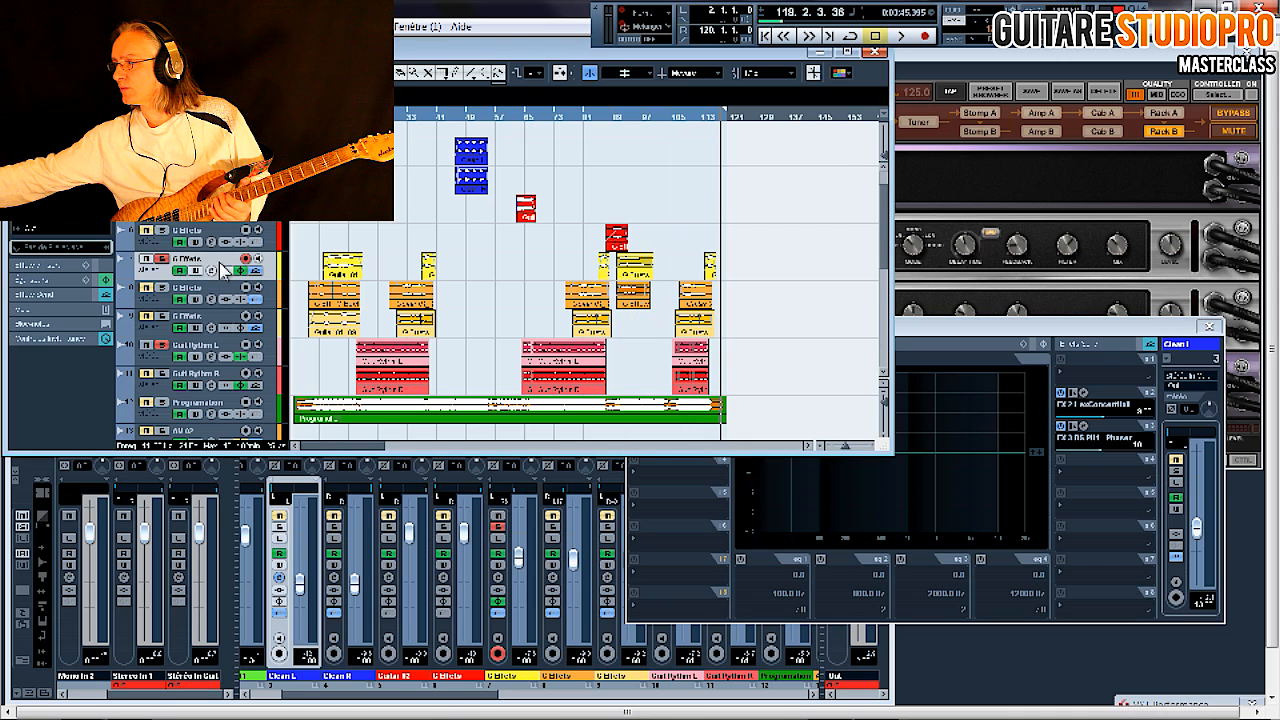
click(211, 271)
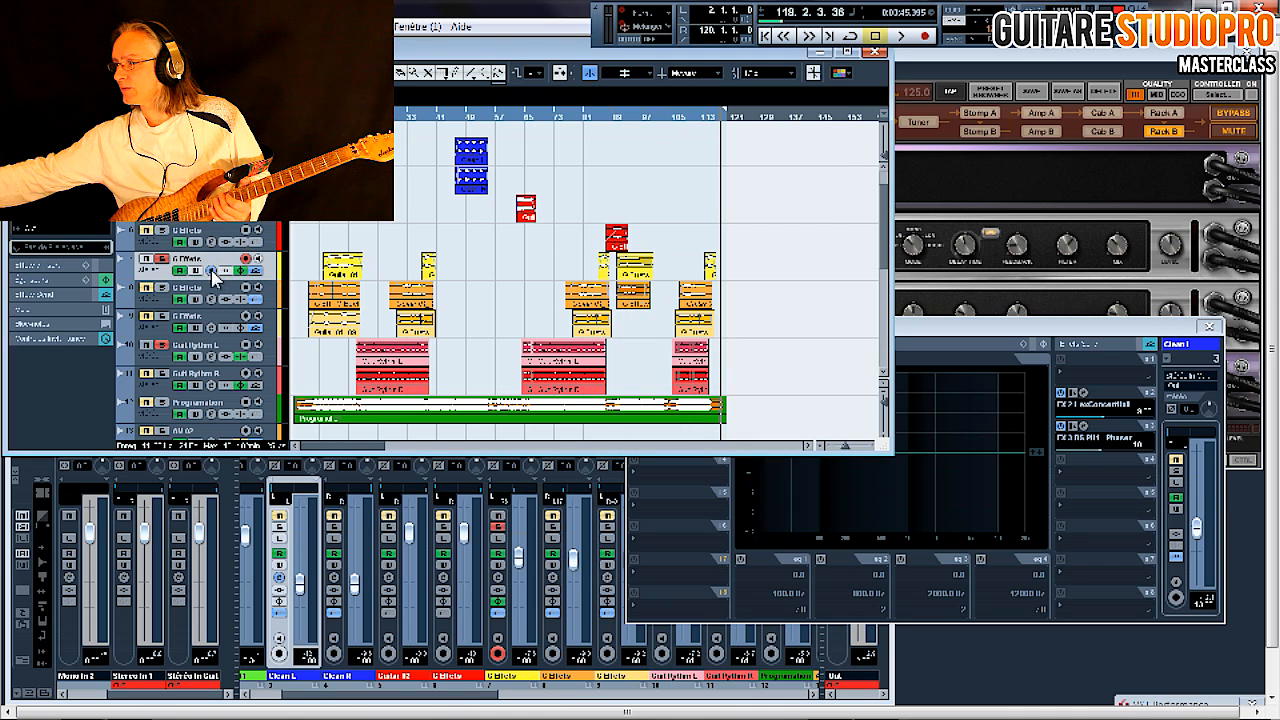
click(1033, 323)
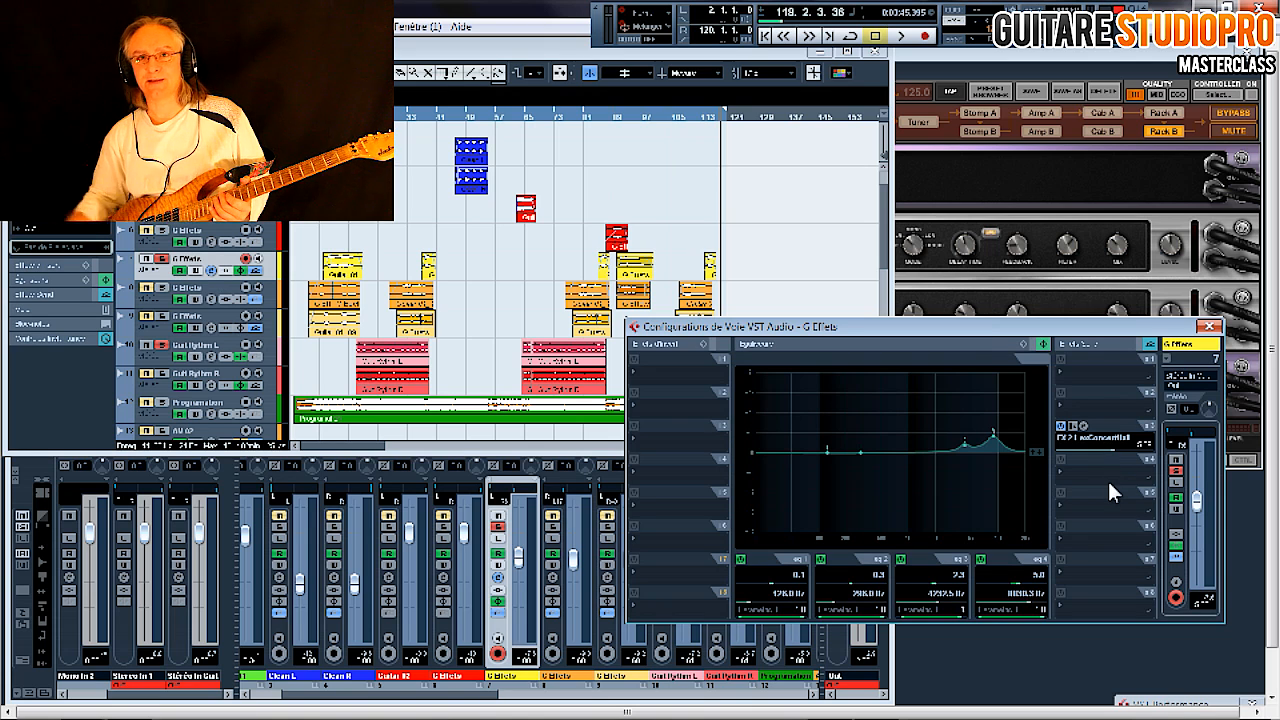